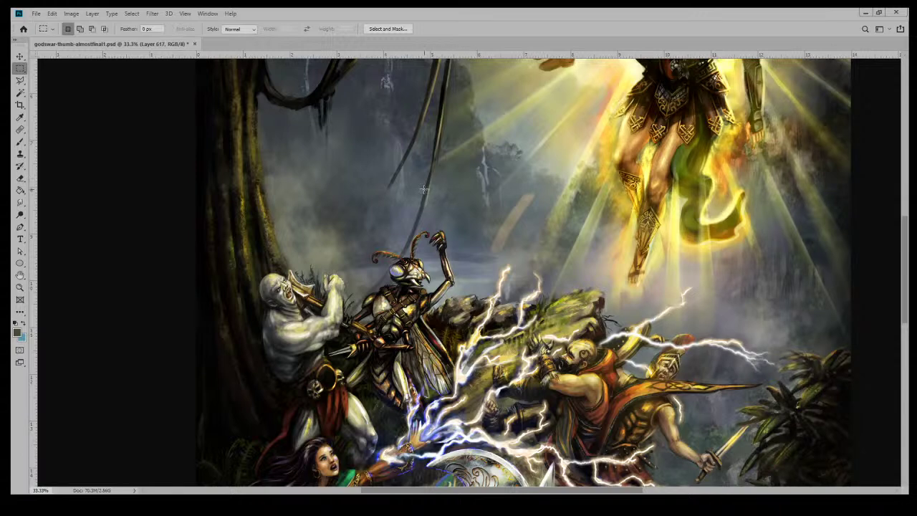
# Step: Set the Brush to 95% opacity and sample a dark colour from the insect warrior's raised hand
pyautogui.click(21, 142)
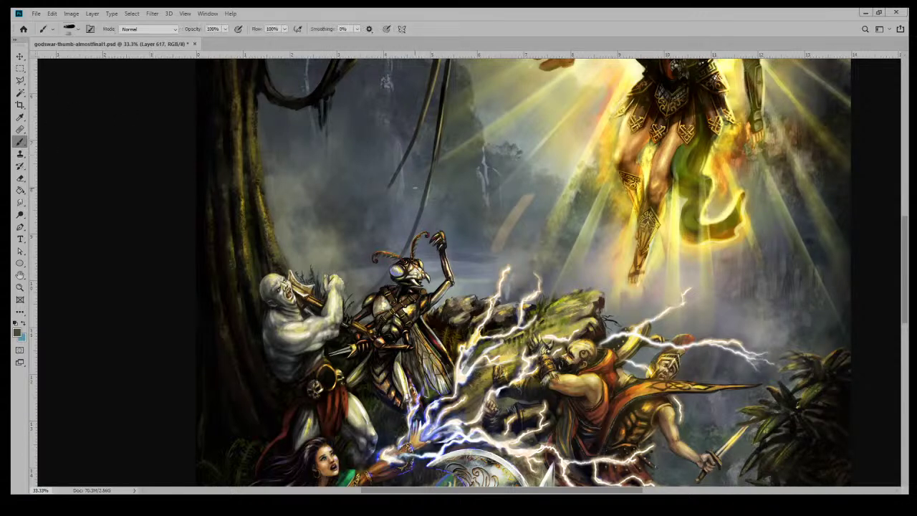
pyautogui.press('9')
pyautogui.press('5')
pyautogui.keyDown('alt'); pyautogui.click(447, 246); pyautogui.keyUp('alt')
# Step: Rotate the path by about 10 degrees and move it to run through the insect warrior's raised hand
pyautogui.hotkey('ctrl', 't')
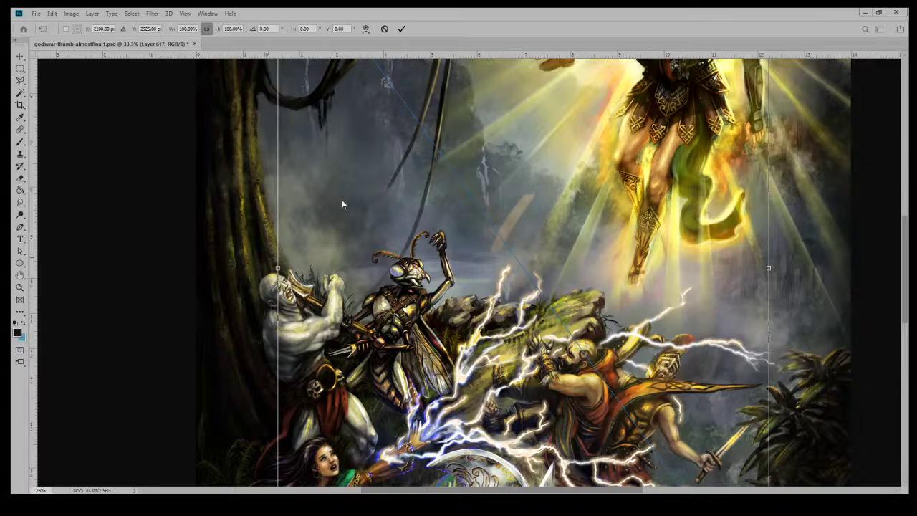
pyautogui.hotkey('ctrl', '-')
pyautogui.hotkey('ctrl', '-')
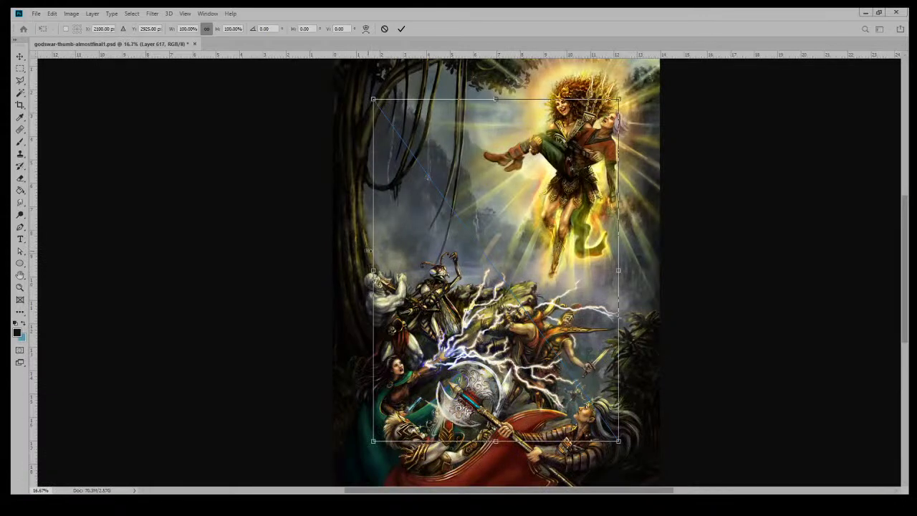
pyautogui.moveTo(367, 250); pyautogui.dragTo(361, 230)
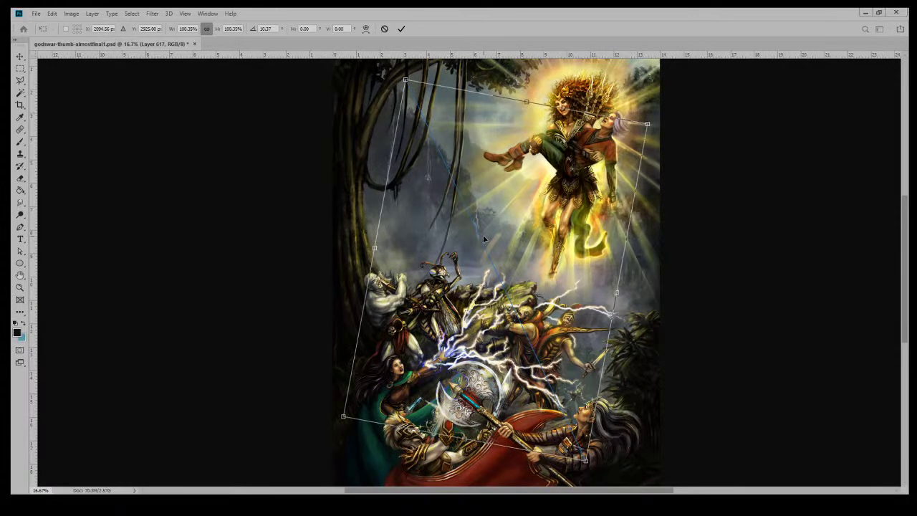
pyautogui.moveTo(480, 241); pyautogui.dragTo(452, 248)
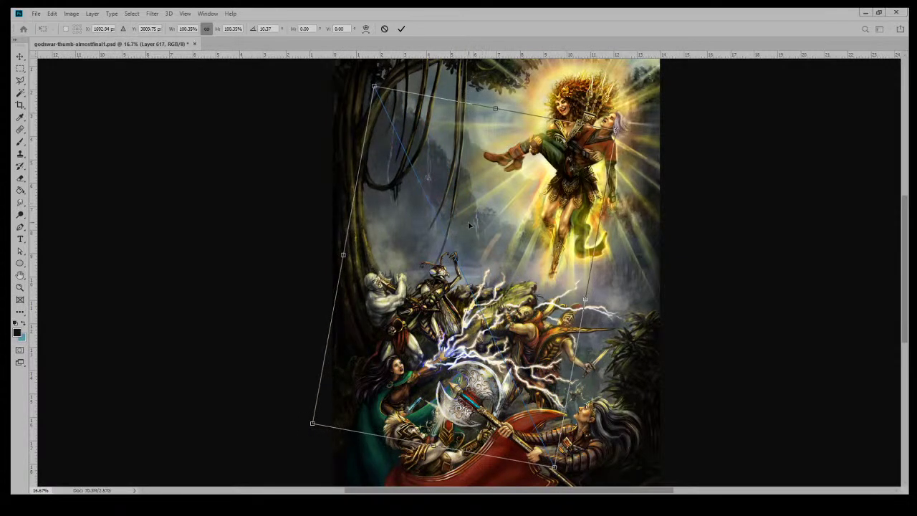
pyautogui.click(19, 289)
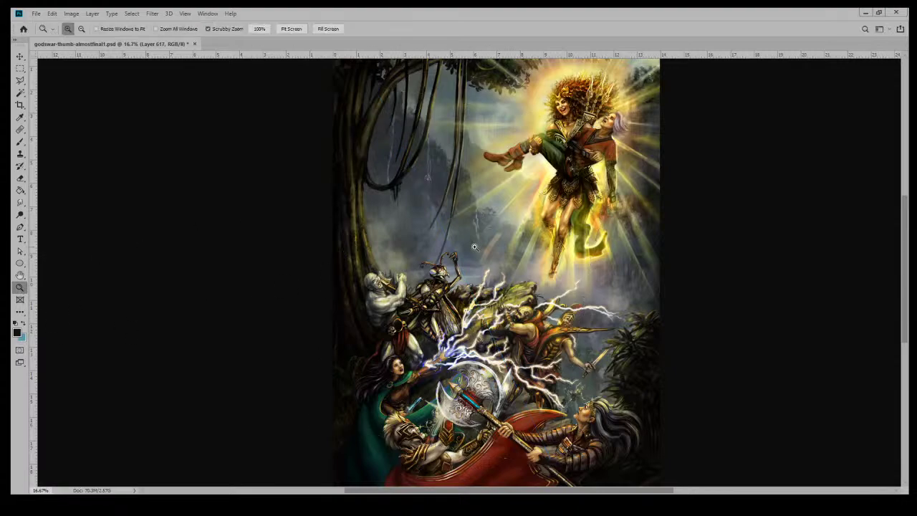
# Step: Sample an olive-yellow colour and paint a long straight sword blade rising diagonally from the insect warrior's raised hand
pyautogui.click(456, 260)
pyautogui.click(455, 259)
pyautogui.click(456, 260)
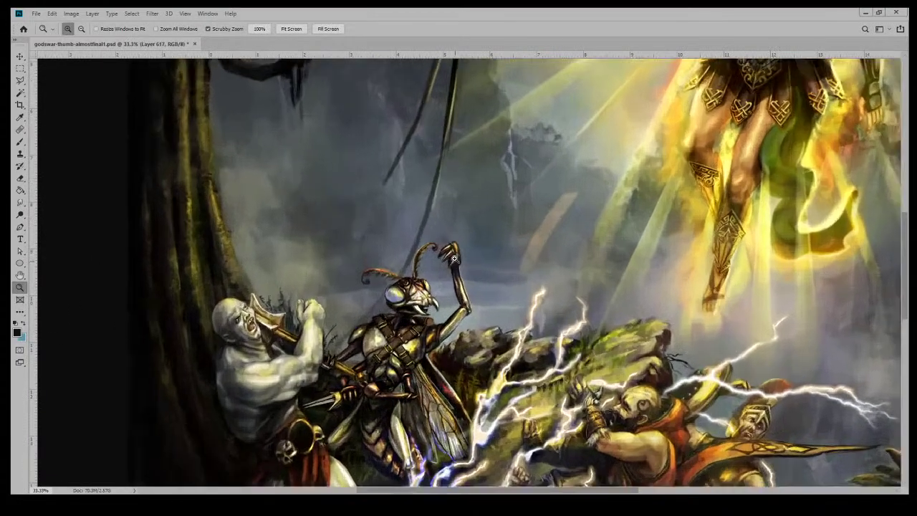
pyautogui.click(20, 141)
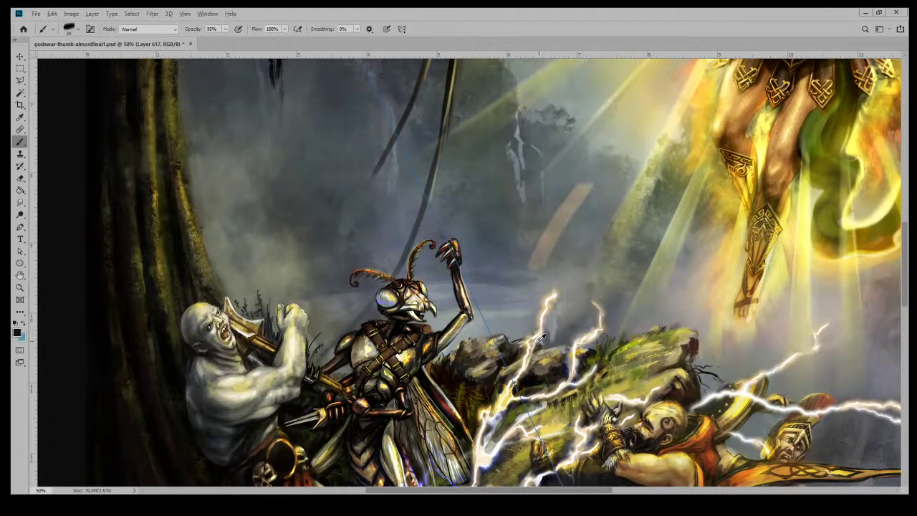
pyautogui.keyDown('shift'); pyautogui.click(444, 292); pyautogui.keyUp('shift')
pyautogui.keyDown('alt'); pyautogui.click(444, 293); pyautogui.keyUp('alt')
pyautogui.keyDown('alt'); pyautogui.click(466, 323); pyautogui.keyUp('alt')
pyautogui.moveTo(444, 236); pyautogui.dragTo(415, 181)
pyautogui.hotkey('ctrl', 'z')
pyautogui.keyDown('shift'); pyautogui.click(386, 112); pyautogui.keyUp('shift')
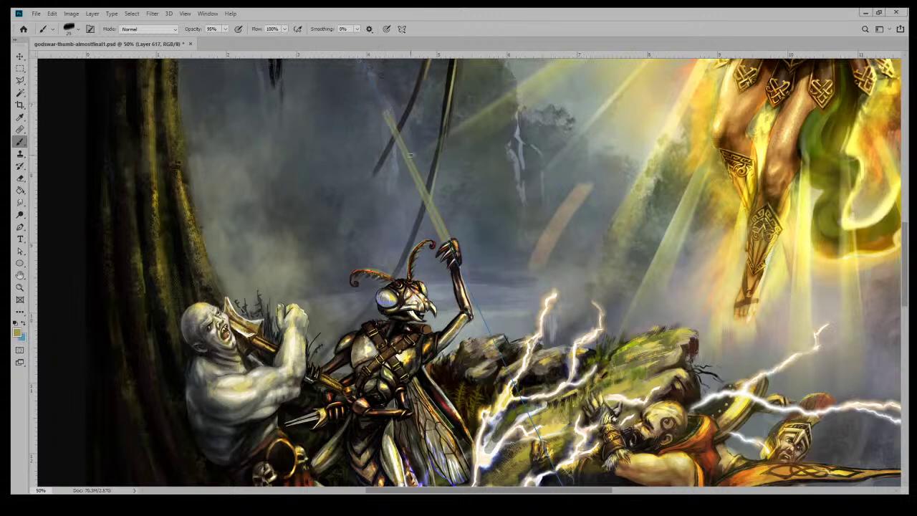
pyautogui.keyDown('shift'); pyautogui.click(444, 238); pyautogui.keyUp('shift')
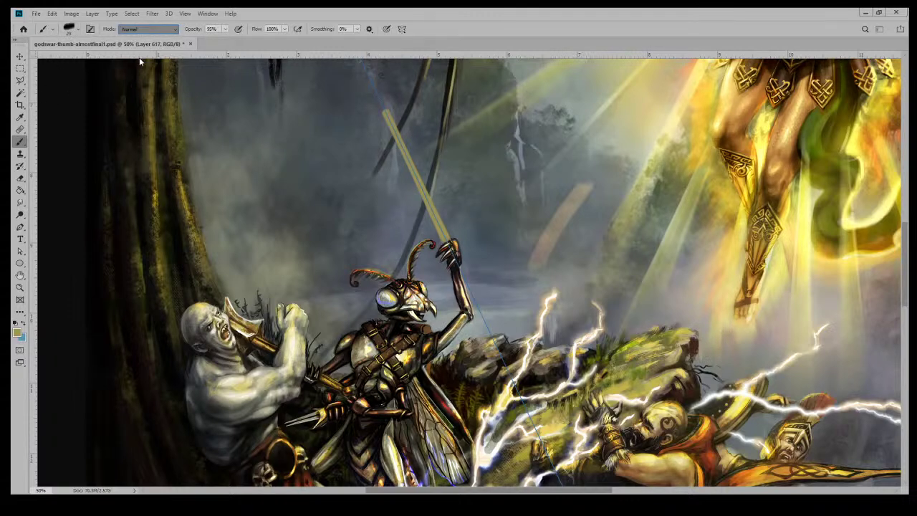
# Step: Try to taper the sword blade by brushing along its tip and edge in Clear mode
pyautogui.hotkey('shift', 'alt', 'r')
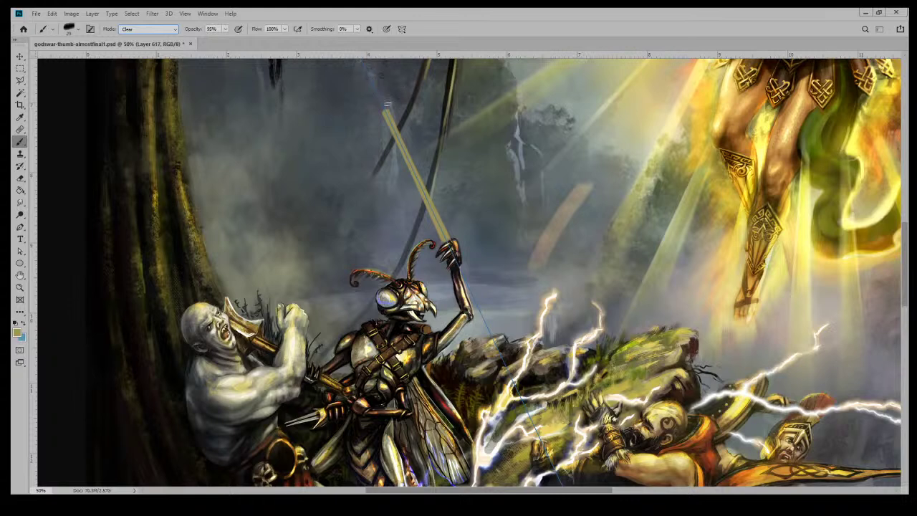
pyautogui.moveTo(386, 103)
pyautogui.mouseDown()
pyautogui.moveTo(402, 136)
pyautogui.moveTo(400, 129)
pyautogui.mouseUp()
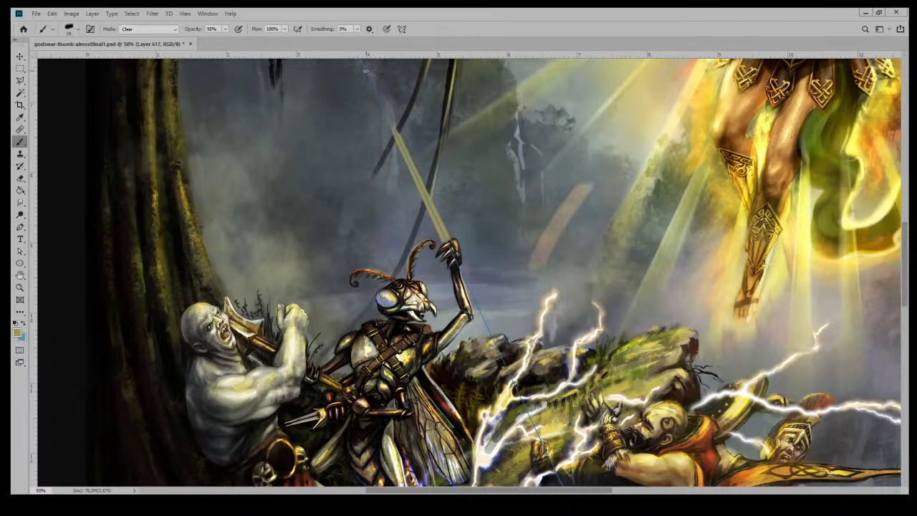
pyautogui.keyDown('shift'); pyautogui.click(444, 237); pyautogui.keyUp('shift')
pyautogui.hotkey('ctrl', 'z')
pyautogui.hotkey('ctrl', 'shift', 'z')
pyautogui.hotkey('ctrl', 'z')
# Step: Extend the blade farther upward and paint a curved crossguard just above the hand in Normal mode
pyautogui.hotkey('shift', 'alt', 'n')
pyautogui.moveTo(374, 80); pyautogui.dragTo(390, 121)
pyautogui.moveTo(371, 81); pyautogui.dragTo(391, 124)
pyautogui.moveTo(445, 230)
pyautogui.mouseDown()
pyautogui.moveTo(458, 215)
pyautogui.moveTo(430, 234)
pyautogui.mouseUp()
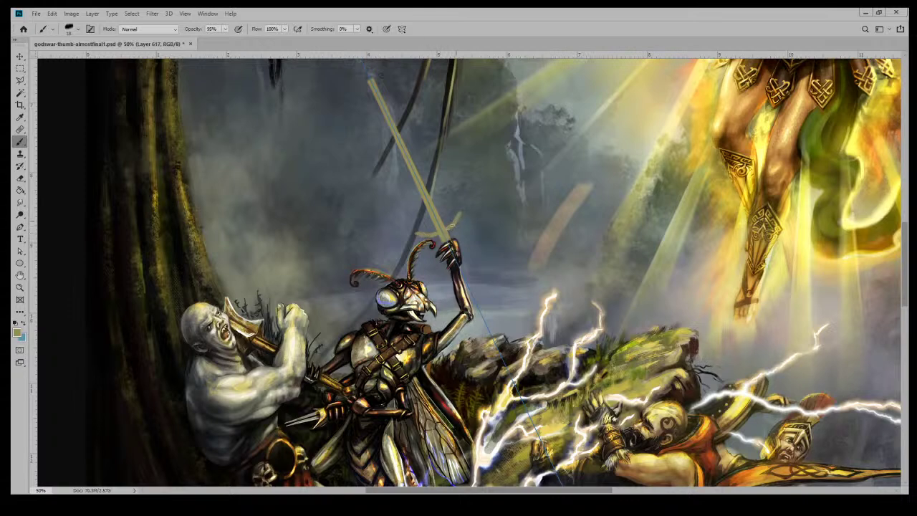
# Step: Paint the sword's grip and pommel below the hand in a sampled dark colour with a resized brush at 100% opacity
pyautogui.moveTo(460, 269); pyautogui.dragTo(457, 269)
pyautogui.moveTo(459, 266); pyautogui.dragTo(463, 276)
pyautogui.keyDown('alt'); pyautogui.click(443, 330); pyautogui.keyUp('alt')
pyautogui.press(']')
pyautogui.press(']')
pyautogui.press(']')
pyautogui.press(']')
pyautogui.press(']')
pyautogui.press(']')
pyautogui.press(']')
pyautogui.press('0')
pyautogui.press('[')
pyautogui.press('[')
pyautogui.press('[')
pyautogui.press('[')
pyautogui.press('[')
pyautogui.press('[')
pyautogui.press('[')
pyautogui.moveTo(470, 290)
pyautogui.mouseDown()
pyautogui.moveTo(456, 263)
pyautogui.moveTo(472, 294)
pyautogui.mouseUp()
pyautogui.hotkey('ctrl', 'z')
# Step: Outline the sword's crossguard in black with the brush in Normal mode
pyautogui.click(162, 28)
pyautogui.press('Down')
pyautogui.press('Down')
pyautogui.press('Down')
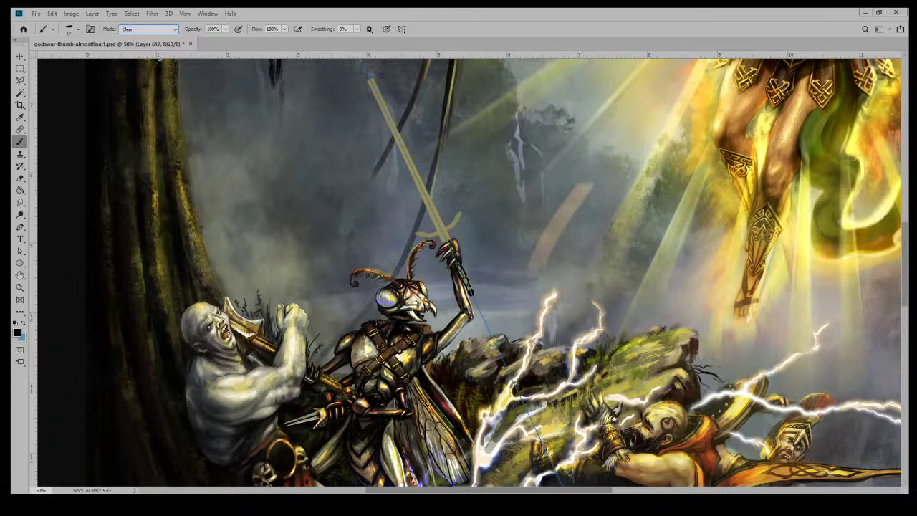
pyautogui.press('Return')
pyautogui.hotkey('shift', 'alt', 'n')
pyautogui.moveTo(456, 227)
pyautogui.mouseDown()
pyautogui.moveTo(460, 213)
pyautogui.moveTo(449, 225)
pyautogui.mouseUp()
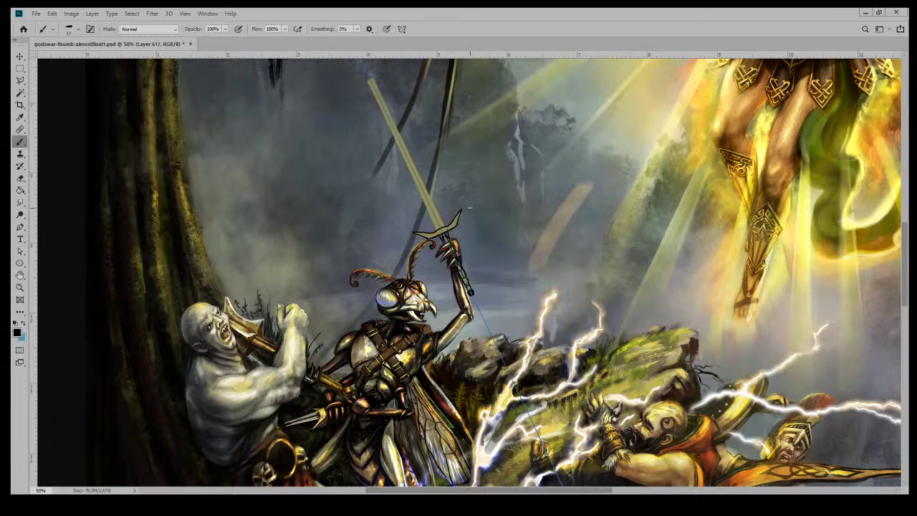
# Step: Paint straight dark lines along the blade from the crossguard up to the tip
pyautogui.keyDown('alt'); pyautogui.click(451, 223); pyautogui.keyUp('alt')
pyautogui.keyDown('alt'); pyautogui.click(450, 229); pyautogui.keyUp('alt')
pyautogui.keyDown('shift'); pyautogui.click(368, 75); pyautogui.keyUp('shift')
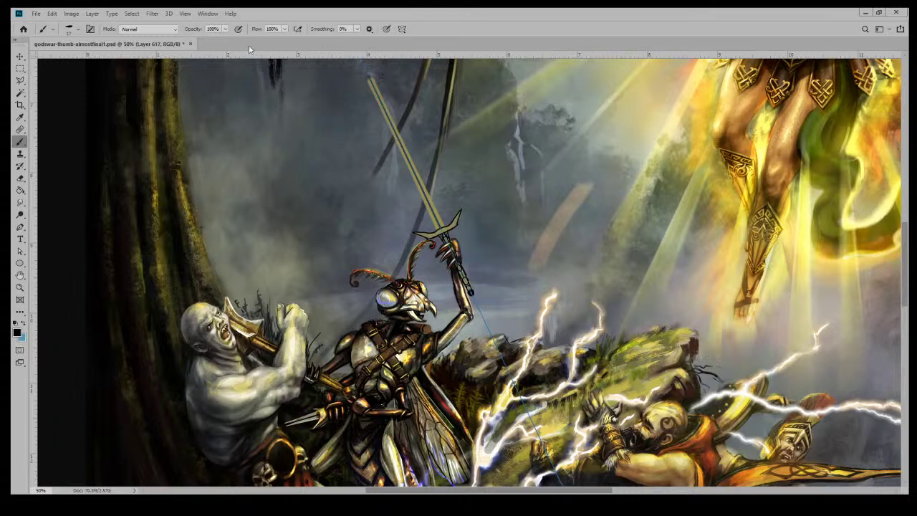
# Step: Narrow the end of the blade to a sharp point by brushing it away in Clear mode
pyautogui.click(153, 29)
pyautogui.press('Down')
pyautogui.press('Down')
pyautogui.press('Down')
pyautogui.press('Return')
pyautogui.moveTo(370, 76); pyautogui.dragTo(368, 73)
# Step: Paint straight white highlights along the full length of the blade in Normal mode
pyautogui.press('x')
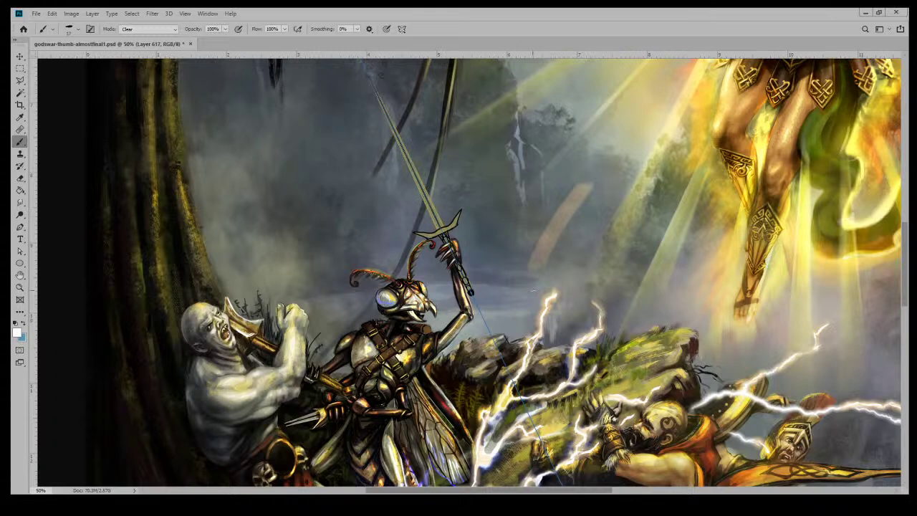
pyautogui.scroll(3, 167, 29)
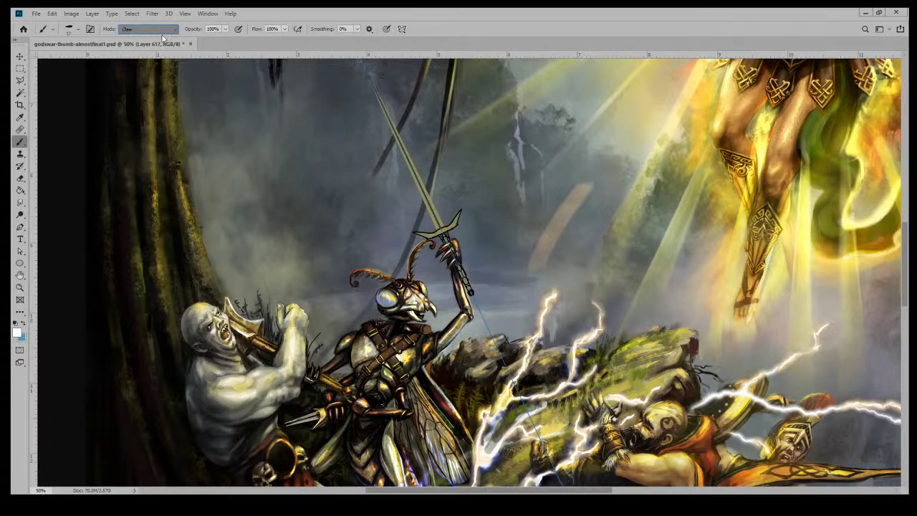
pyautogui.click(440, 213)
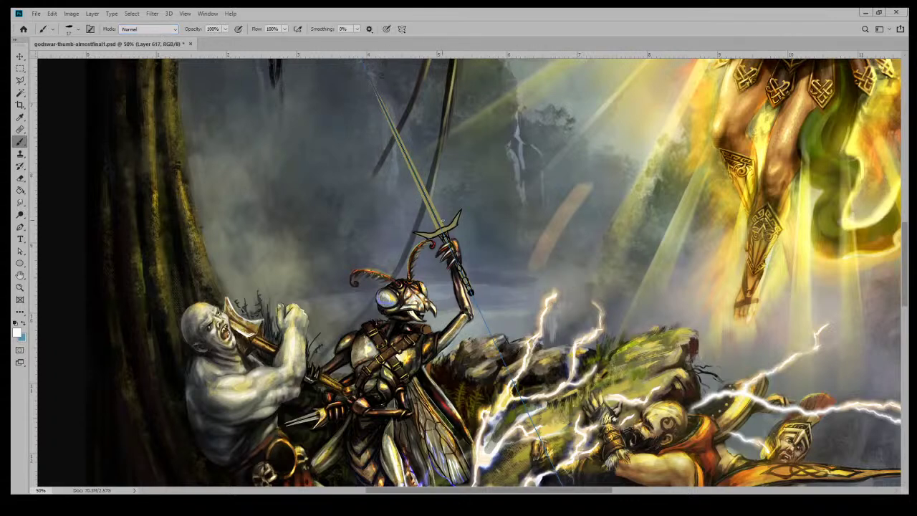
pyautogui.keyDown('shift'); pyautogui.click(370, 78); pyautogui.keyUp('shift')
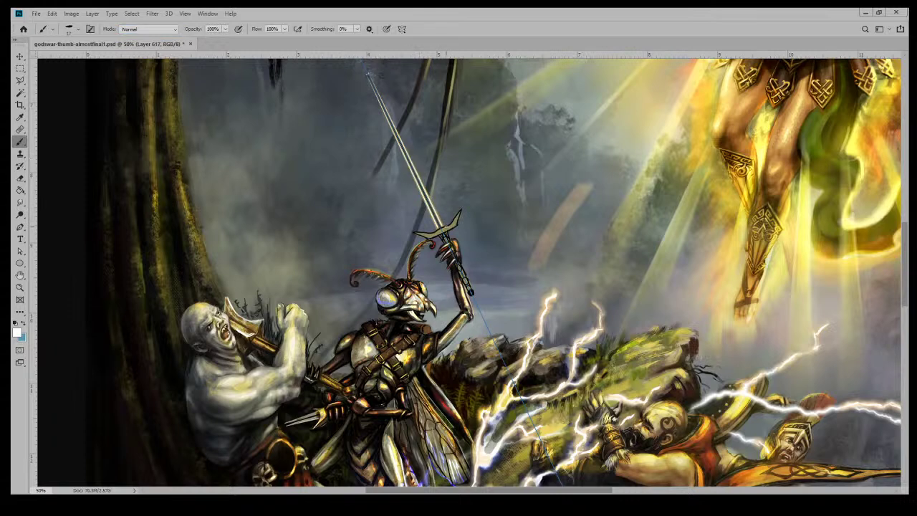
pyautogui.keyDown('shift'); pyautogui.click(445, 224); pyautogui.keyUp('shift')
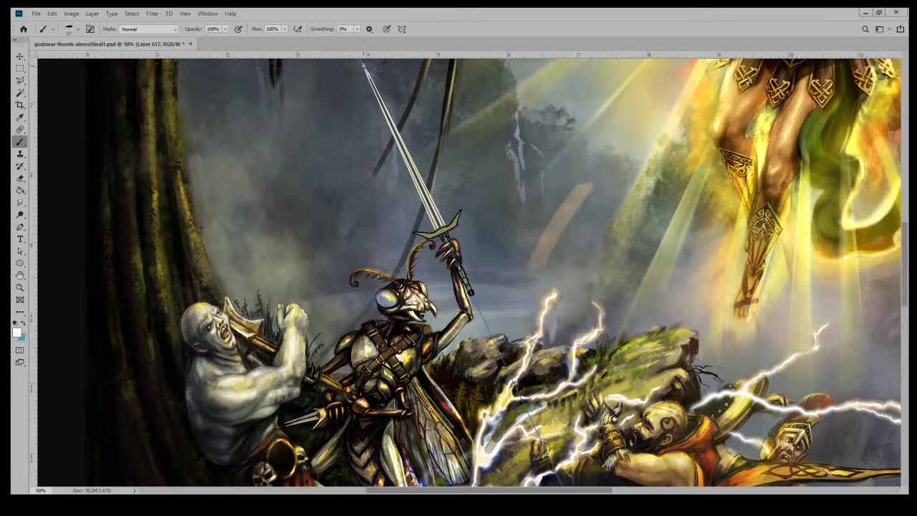
# Step: Set the Eraser to a harder edge, then smudge the blade's tip upward into a finer point
pyautogui.press('e')
pyautogui.hotkey('shift', ']')
pyautogui.hotkey('shift', ']')
pyautogui.hotkey('shift', ']')
pyautogui.hotkey('shift', ']')
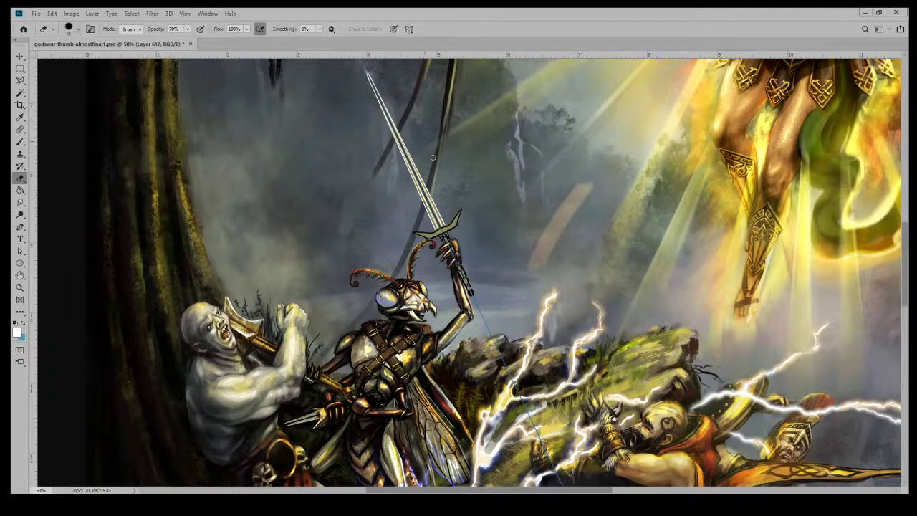
pyautogui.click(20, 202)
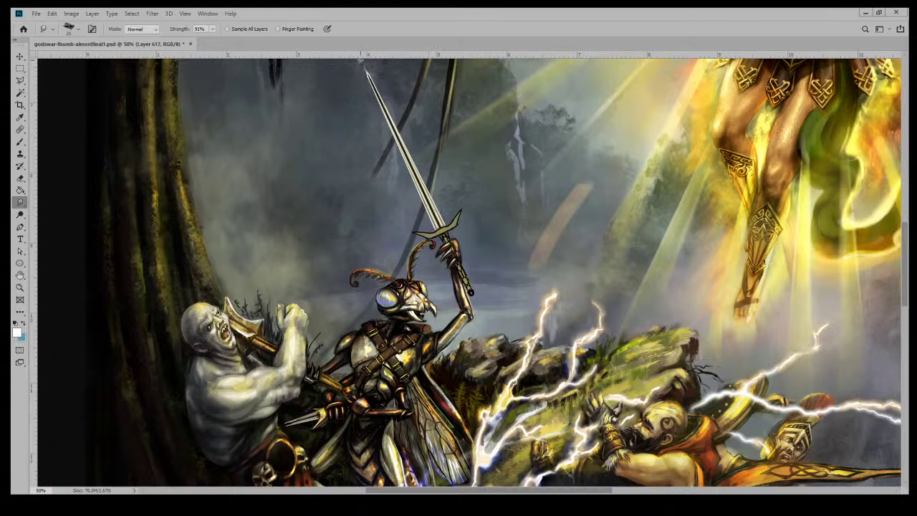
pyautogui.moveTo(387, 111); pyautogui.dragTo(362, 63)
# Step: Brush another white highlight along the blade from tip to crossguard and smudge its tip smooth
pyautogui.click(20, 141)
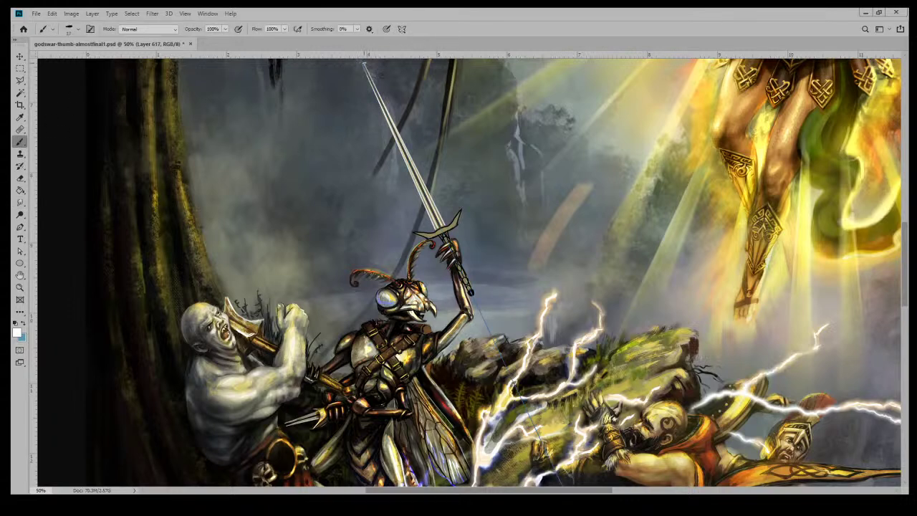
pyautogui.moveTo(363, 65); pyautogui.dragTo(442, 228)
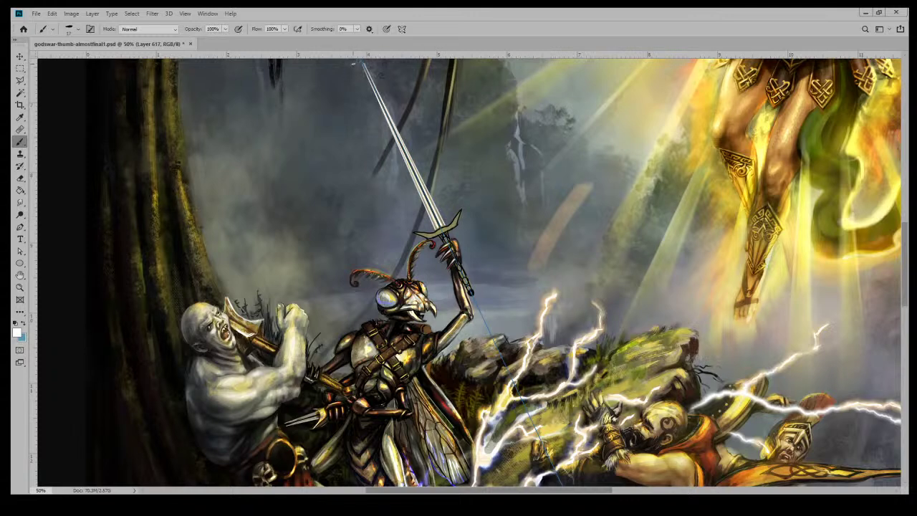
pyautogui.moveTo(463, 131); pyautogui.dragTo(473, 153)
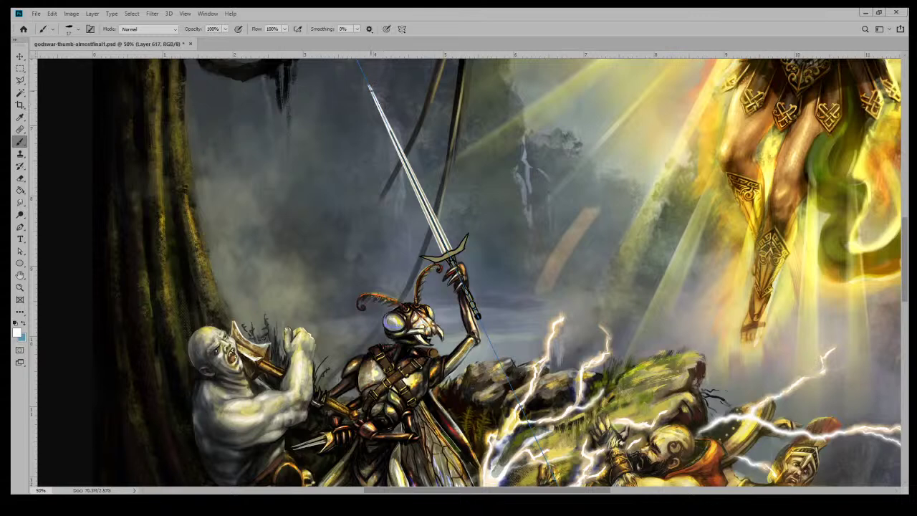
pyautogui.press('r')
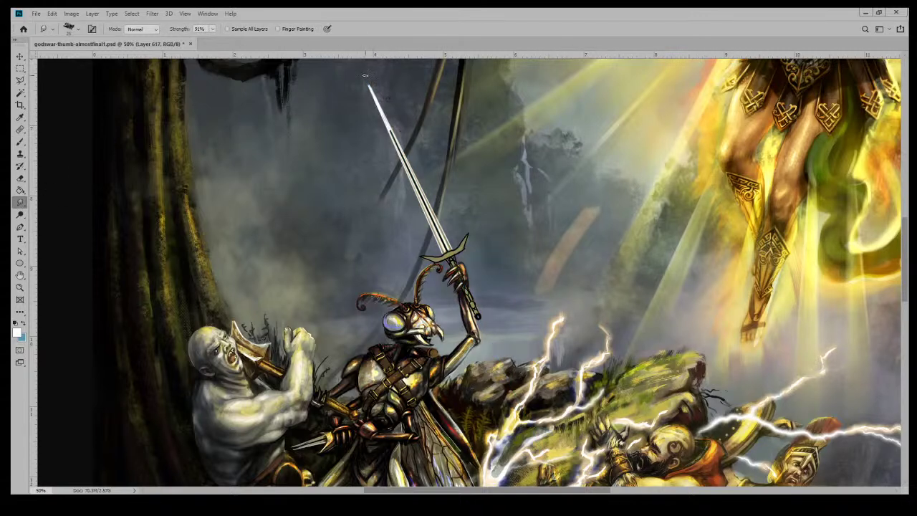
pyautogui.moveTo(370, 89)
pyautogui.mouseDown()
pyautogui.moveTo(364, 73)
pyautogui.moveTo(370, 87)
pyautogui.mouseUp()
# Step: Sample a golden-yellow colour from the glowing figure's area and paint the crossguard with it
pyautogui.click(20, 142)
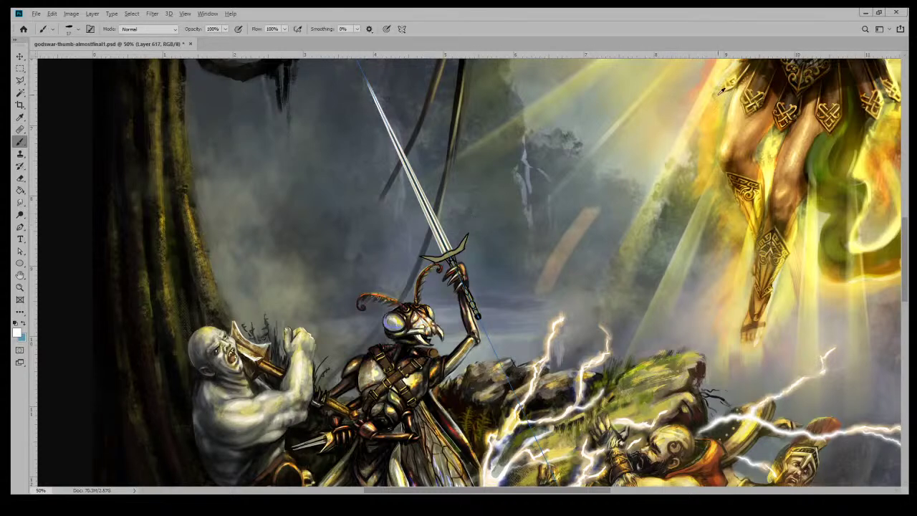
pyautogui.keyDown('alt'); pyautogui.click(656, 124); pyautogui.keyUp('alt')
pyautogui.press('alt')
pyautogui.press('i')
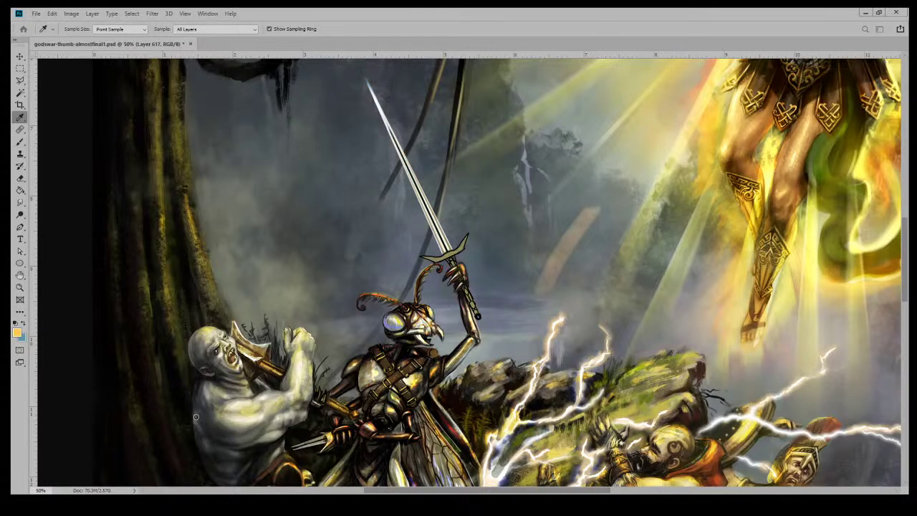
pyautogui.press('b')
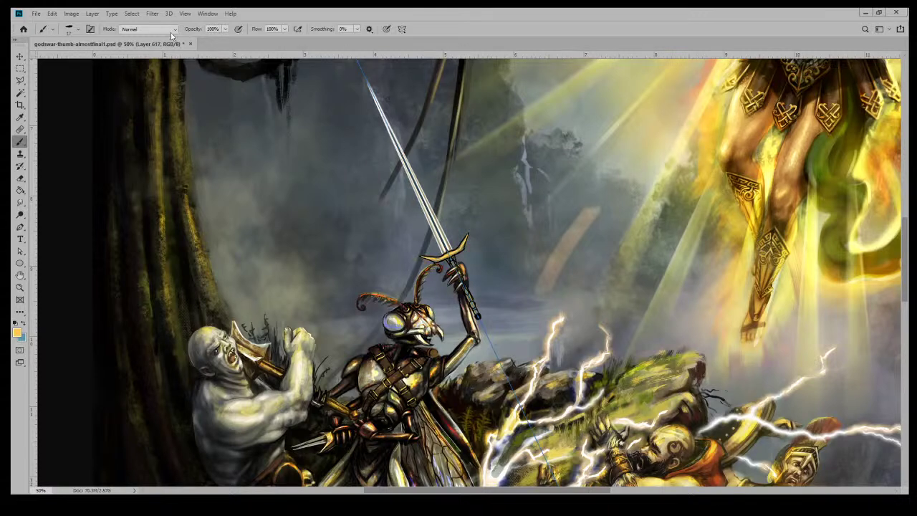
# Step: Shade the crossguard with a dark brown sampled from the warrior's armour and blend it with the Smudge tool
pyautogui.keyDown('alt'); pyautogui.click(423, 355); pyautogui.keyUp('alt')
pyautogui.click(20, 203)
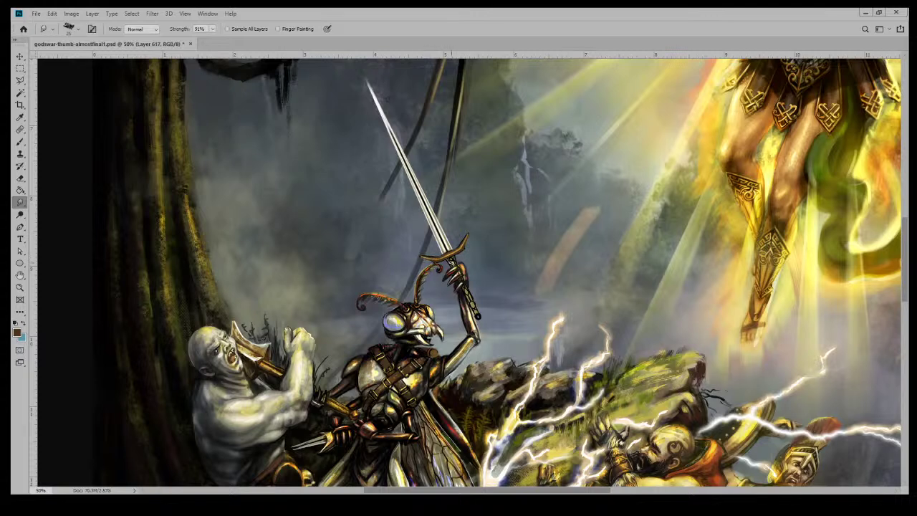
# Step: Paint white highlights along the sword's grip and pommel in Color Dodge mode and blend them with the Smudge tool
pyautogui.click(20, 141)
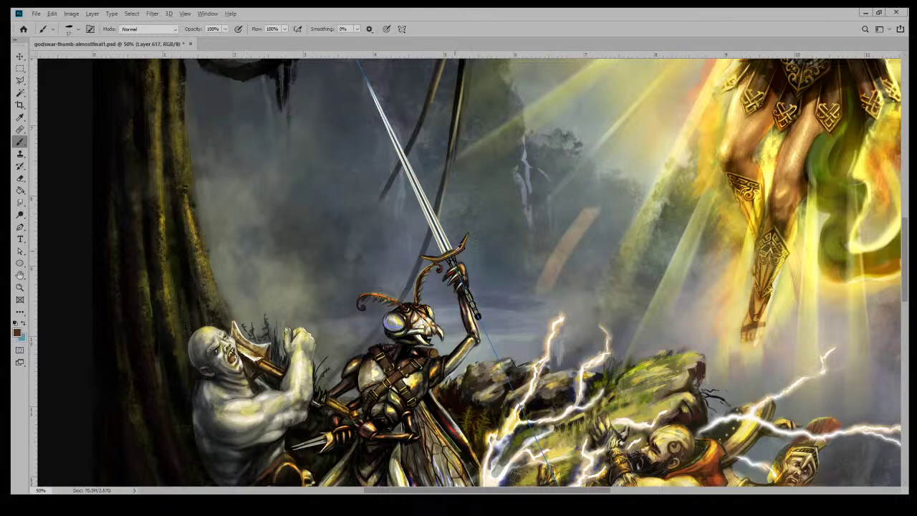
pyautogui.keyDown('alt'); pyautogui.click(454, 243); pyautogui.keyUp('alt')
pyautogui.keyDown('alt'); pyautogui.click(450, 239); pyautogui.keyUp('alt')
pyautogui.hotkey('alt', 'shift', 'd')
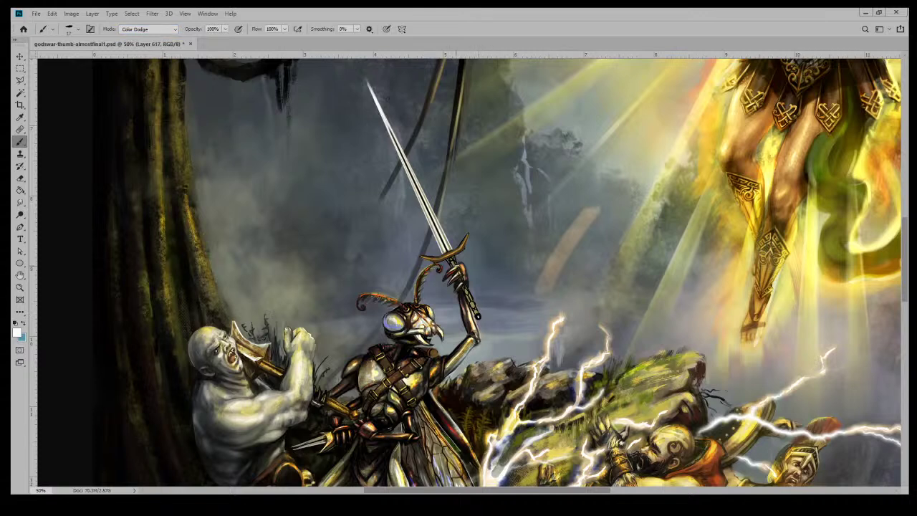
pyautogui.moveTo(478, 316); pyautogui.dragTo(456, 262)
pyautogui.click(20, 202)
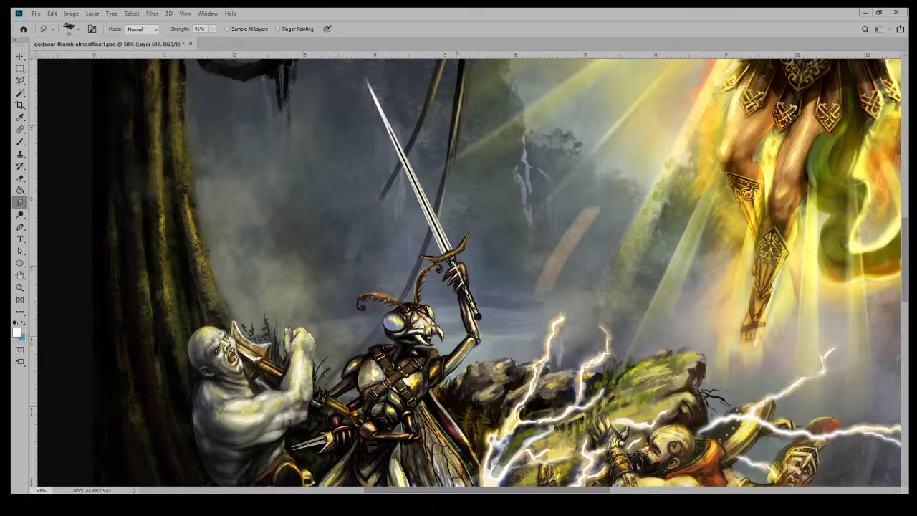
pyautogui.click(20, 141)
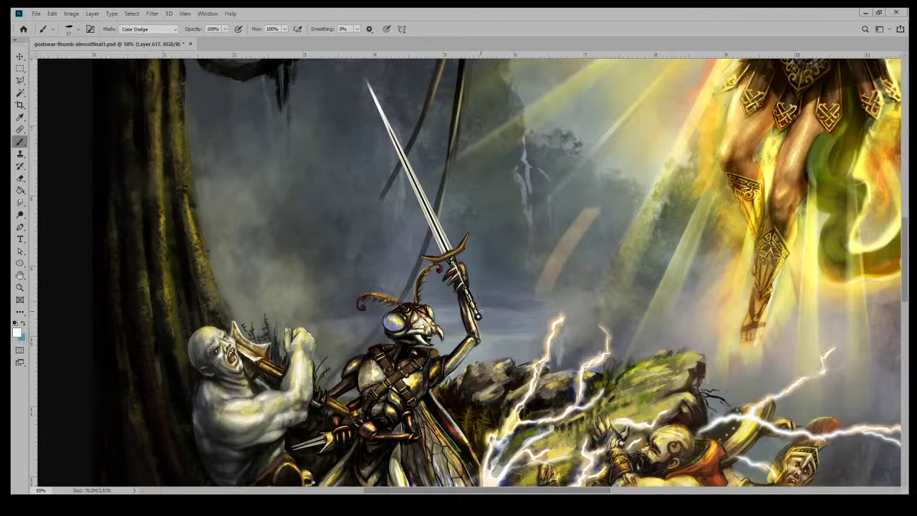
# Step: Smudge the highlights on the sword's grip with a smaller tip and sample golden yellow from the glowing figure for the brush
pyautogui.click(20, 202)
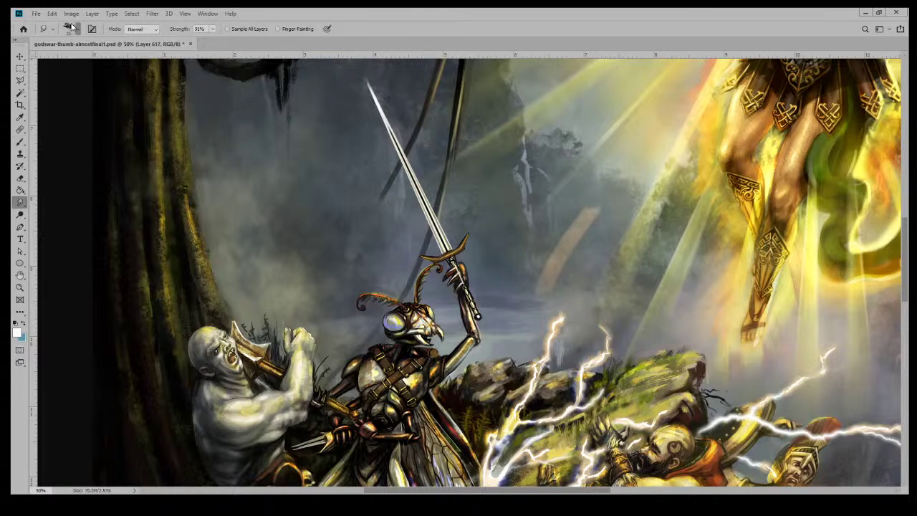
pyautogui.press('[')
pyautogui.press('[')
pyautogui.press('b')
pyautogui.keyDown('alt'); pyautogui.click(718, 98); pyautogui.keyUp('alt')
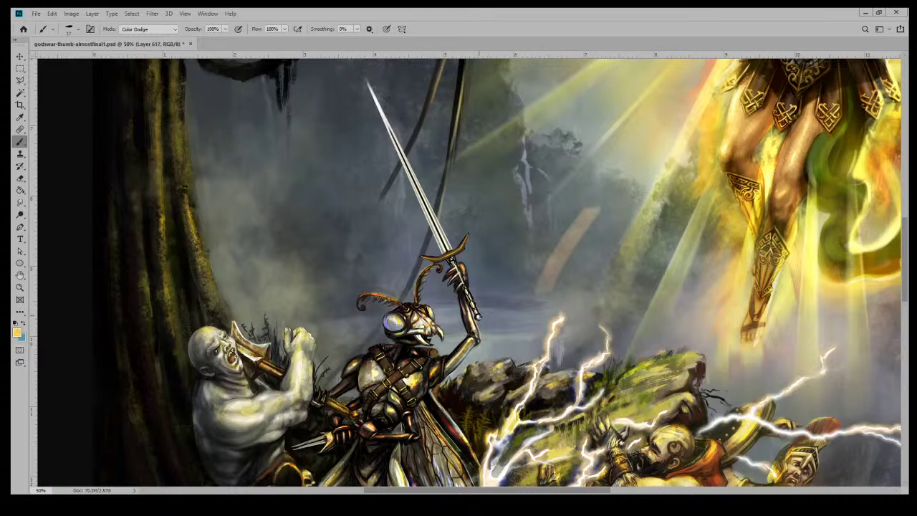
# Step: Add bright Color Dodge highlights to the sword's hilt with colours sampled from the glow and lightning, then smudge and erase their edges
pyautogui.scroll(11, 149, 30)
pyautogui.keyDown('alt'); pyautogui.click(764, 95); pyautogui.keyUp('alt')
pyautogui.keyDown('alt'); pyautogui.click(561, 320); pyautogui.keyUp('alt')
pyautogui.press('r')
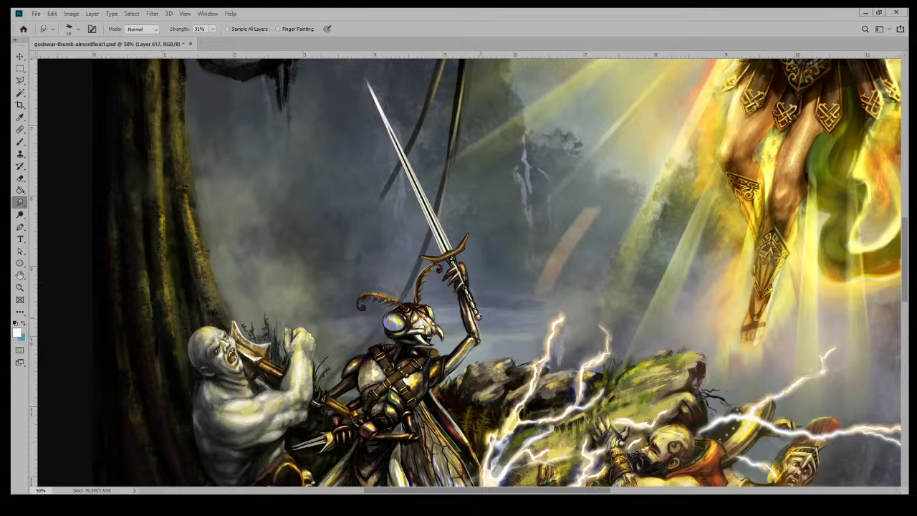
pyautogui.press('e')
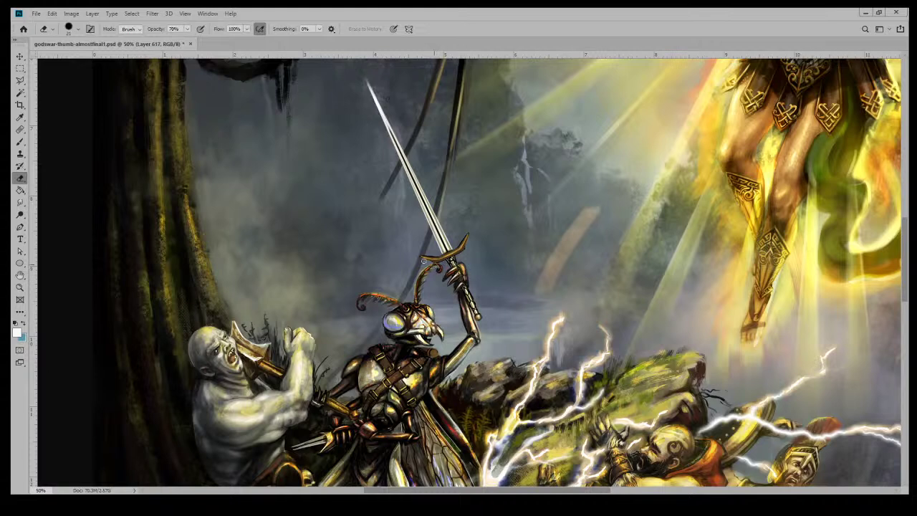
# Step: Paint dark shading on the grip and the fingers around it in Normal mode, using colours sampled from the warrior's hand
pyautogui.press('b')
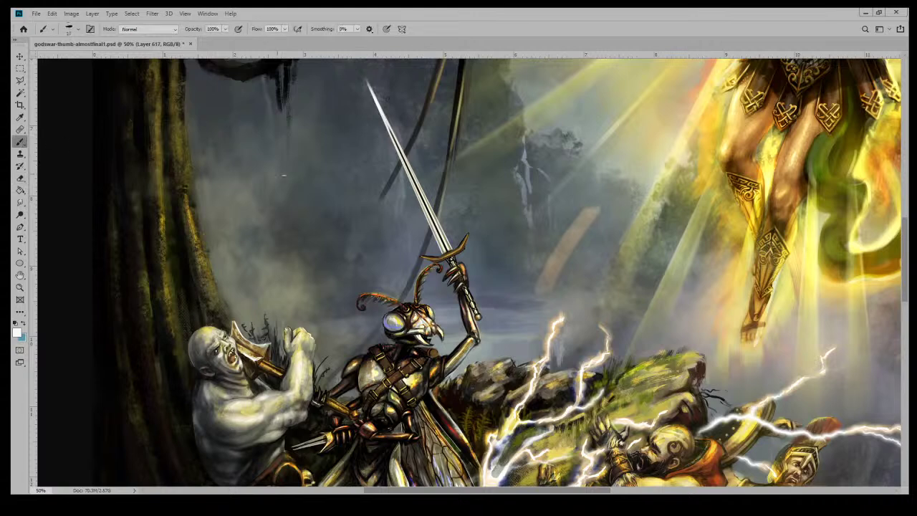
pyautogui.keyDown('alt'); pyautogui.click(462, 287); pyautogui.keyUp('alt')
pyautogui.keyDown('alt'); pyautogui.click(446, 269); pyautogui.keyUp('alt')
pyautogui.keyDown('alt'); pyautogui.click(465, 279); pyautogui.keyUp('alt')
pyautogui.keyDown('alt'); pyautogui.click(454, 285); pyautogui.keyUp('alt')
pyautogui.keyDown('alt'); pyautogui.click(462, 276); pyautogui.keyUp('alt')
# Step: Refine the crossguard's ends with symmetry painting along the sword's axis, using sampled gold and dark tones, and erase the excess
pyautogui.moveTo(471, 247); pyautogui.dragTo(473, 239)
pyautogui.click(402, 28)
pyautogui.moveTo(468, 242); pyautogui.dragTo(468, 238)
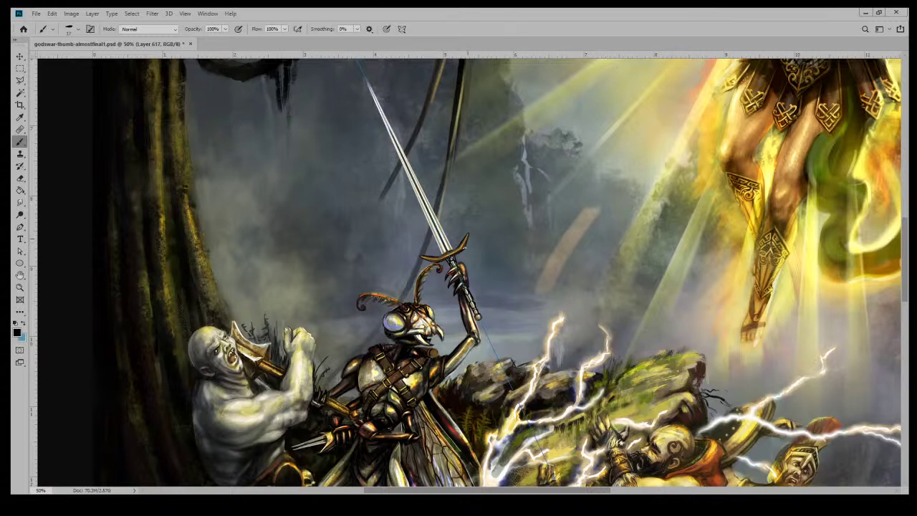
pyautogui.keyDown('alt'); pyautogui.click(467, 244); pyautogui.keyUp('alt')
pyautogui.keyDown('alt'); pyautogui.click(470, 241); pyautogui.keyUp('alt')
pyautogui.click(21, 179)
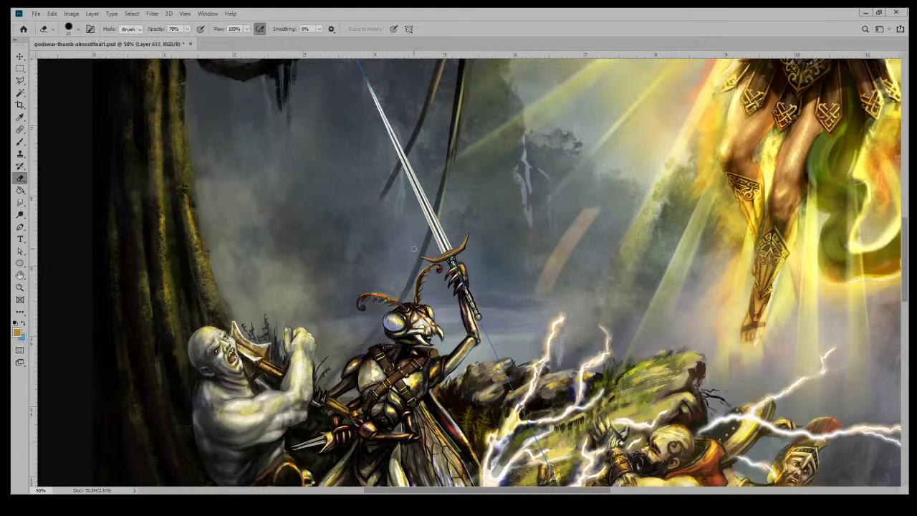
pyautogui.moveTo(473, 190); pyautogui.dragTo(494, 246)
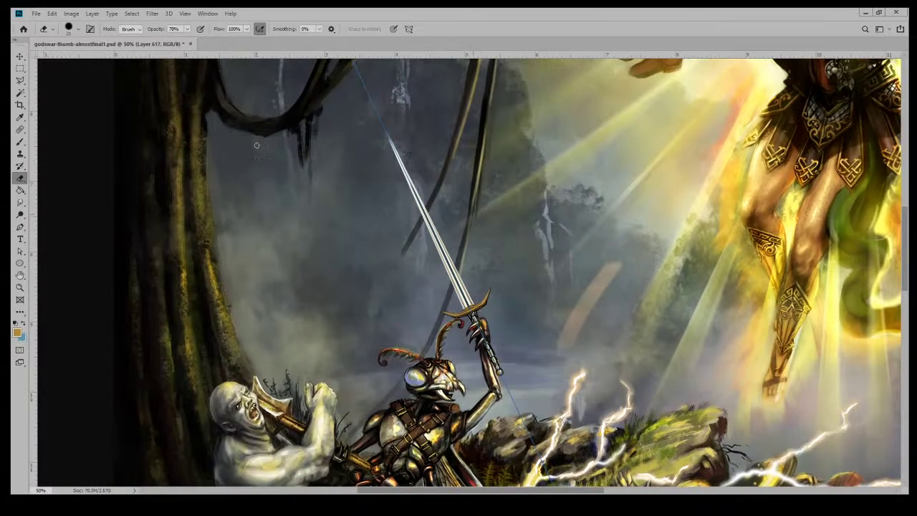
# Step: Touch up the sword with symmetrical brush strokes, sample a light tone from the blade's base, and turn off symmetry painting
pyautogui.click(20, 142)
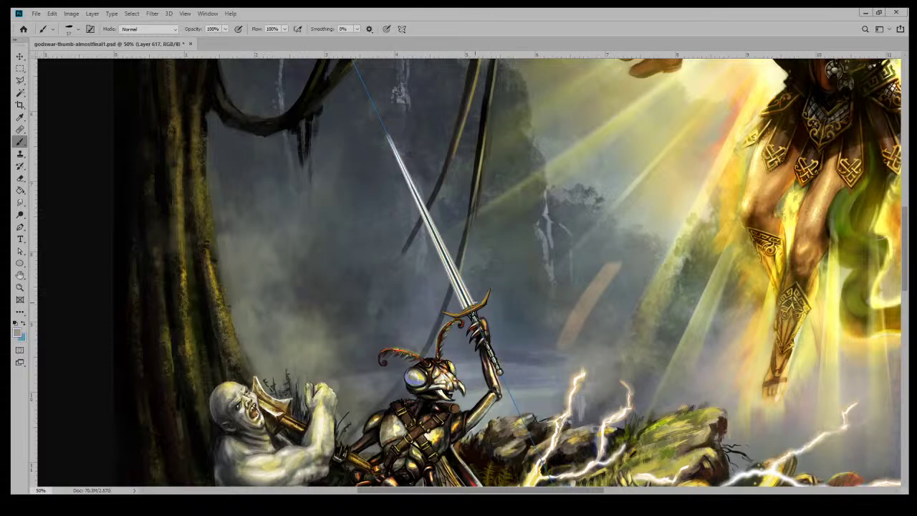
pyautogui.moveTo(212, 29); pyautogui.dragTo(227, 32)
pyautogui.keyDown('alt'); pyautogui.click(466, 305); pyautogui.keyUp('alt')
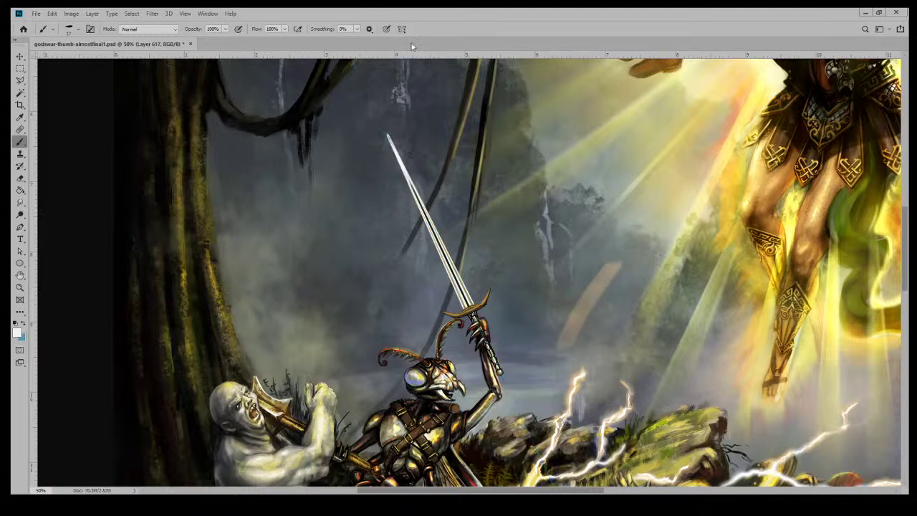
# Step: Paint a straight light stroke along the blade with a larger brush at 95% opacity, undoing and repainting the first attempt
pyautogui.press(']')
pyautogui.press('9')
pyautogui.press('5')
pyautogui.keyDown('shift'); pyautogui.click(407, 176); pyautogui.keyUp('shift')
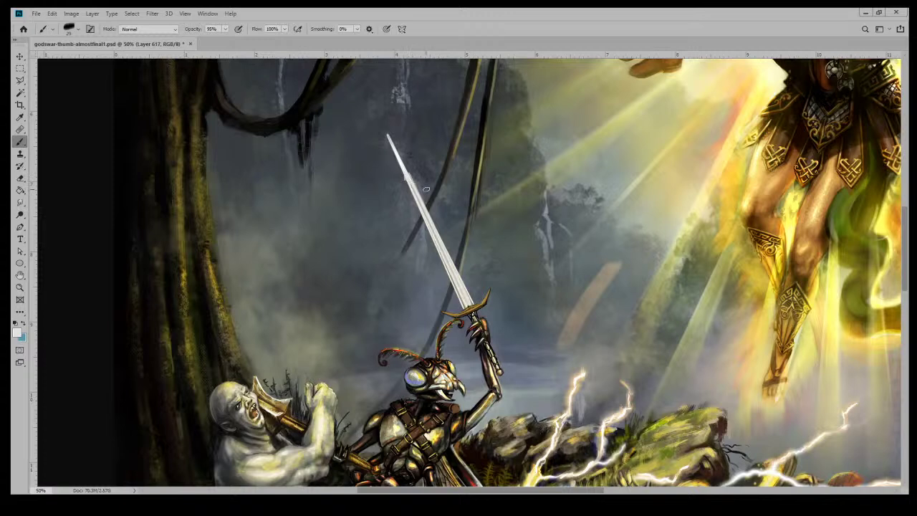
pyautogui.hotkey('ctrl', 'z')
pyautogui.keyDown('shift'); pyautogui.click(415, 179); pyautogui.keyUp('shift')
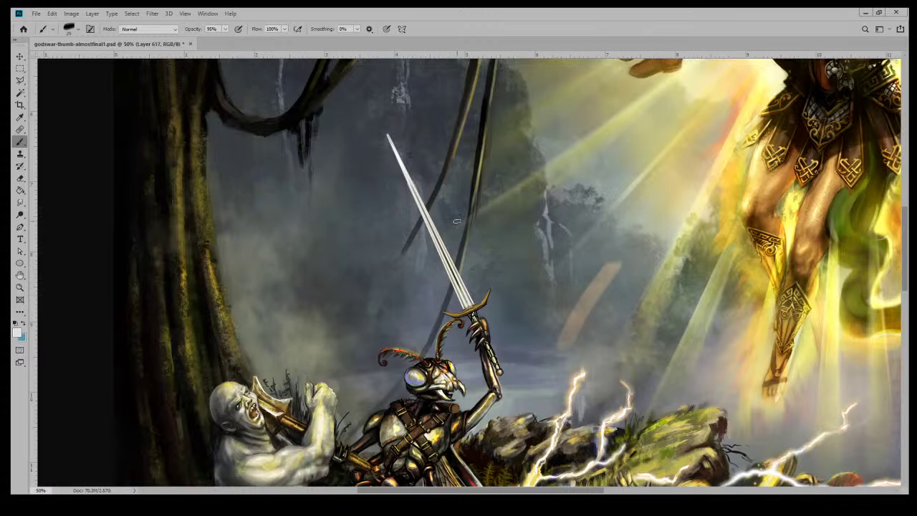
pyautogui.press('[')
pyautogui.press('[')
pyautogui.click(321, 492)
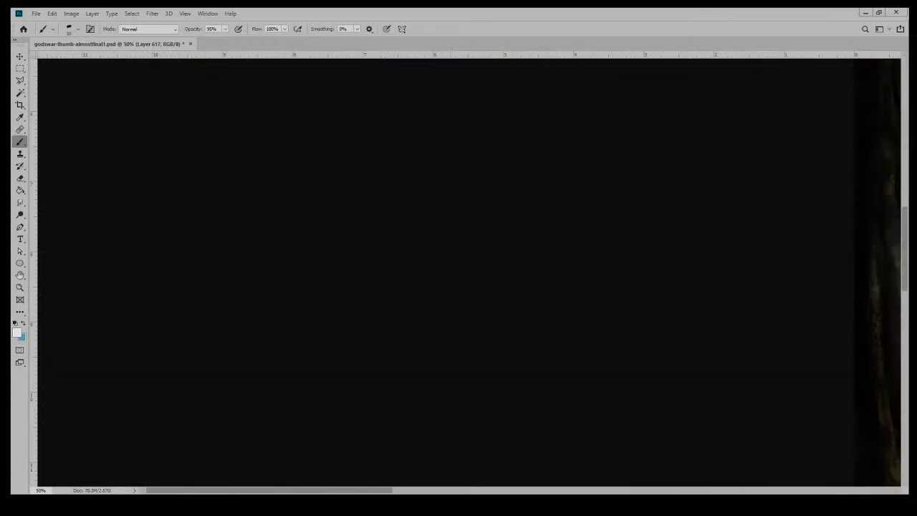
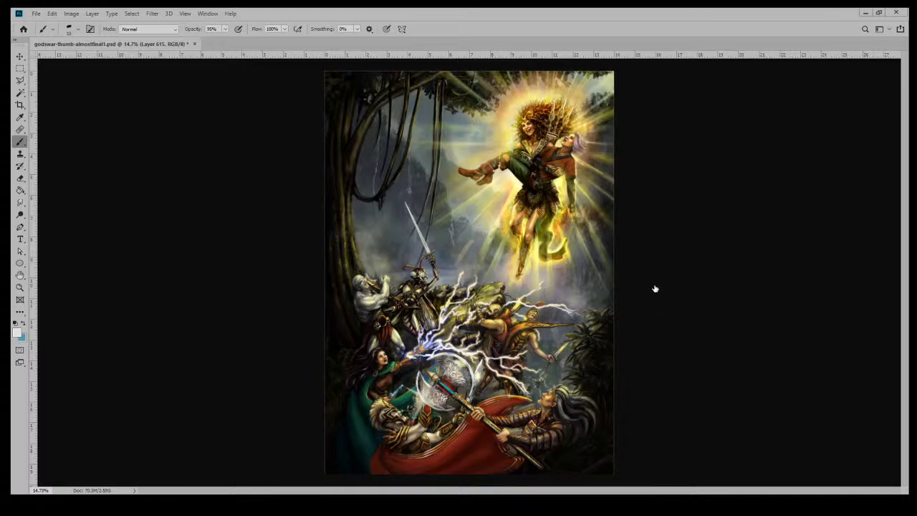
# Step: Merge the sword's layers and outline the blade above the crossguard with the Polygonal Lasso
pyautogui.hotkey('ctrl', 'e')
pyautogui.click(20, 80)
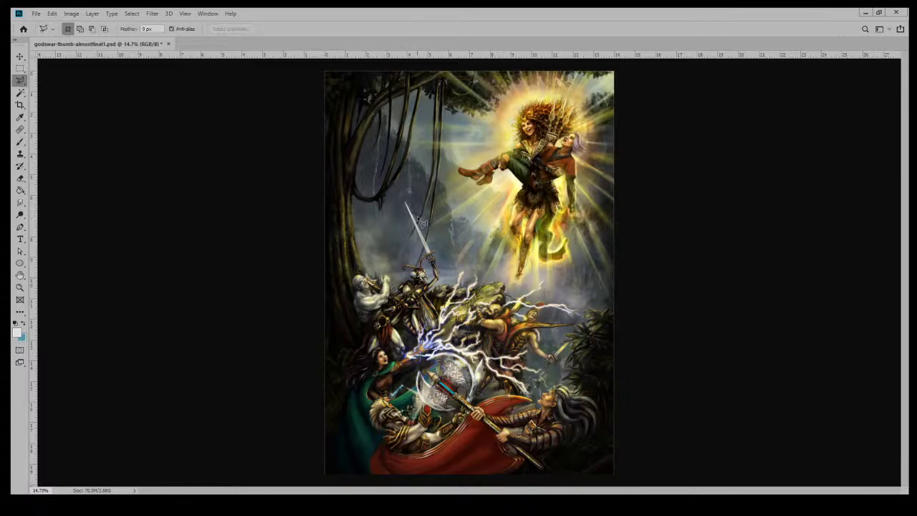
pyautogui.hotkey('ctrl', 'shift', 'alt', 'n')
pyautogui.click(395, 188)
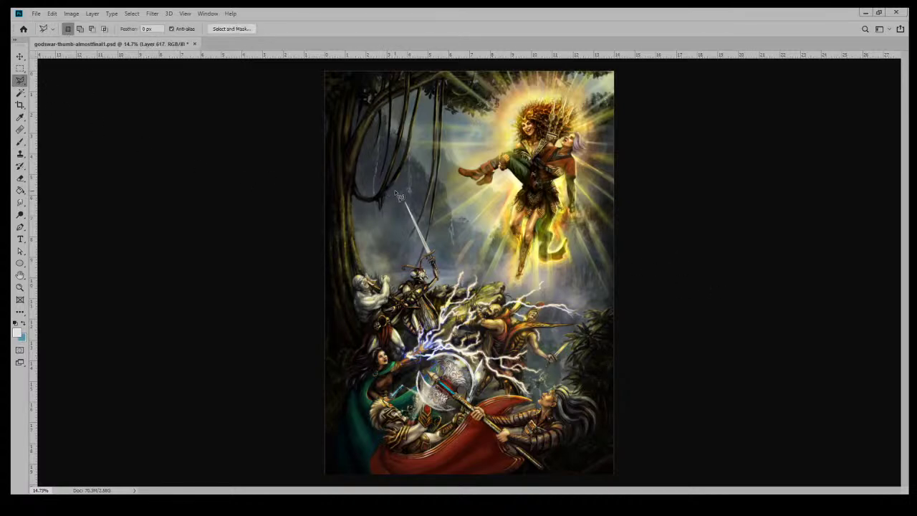
pyautogui.click(405, 245)
pyautogui.click(432, 255)
pyautogui.click(397, 189)
pyautogui.hotkey('ctrl', '+')
pyautogui.hotkey('ctrl', '+')
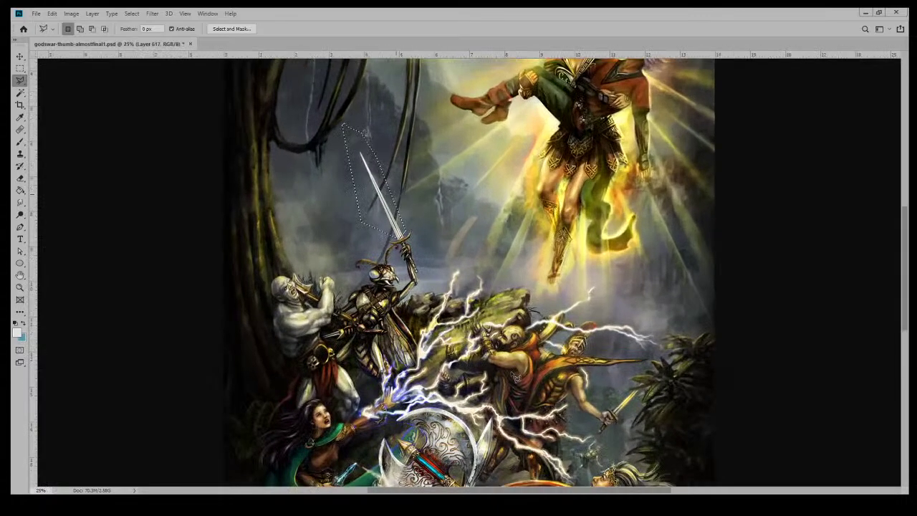
# Step: Scale the selected blade down to about 94%, reposition it on the crossguard, and clear the selection
pyautogui.hotkey('ctrl', 'd')
pyautogui.hotkey('ctrl', 'z')
pyautogui.hotkey('ctrl', 't')
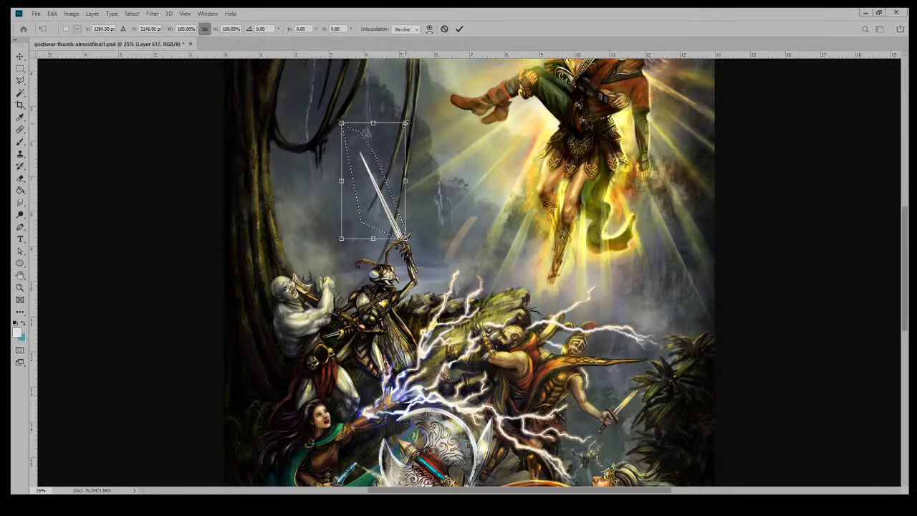
pyautogui.moveTo(405, 124); pyautogui.dragTo(403, 130)
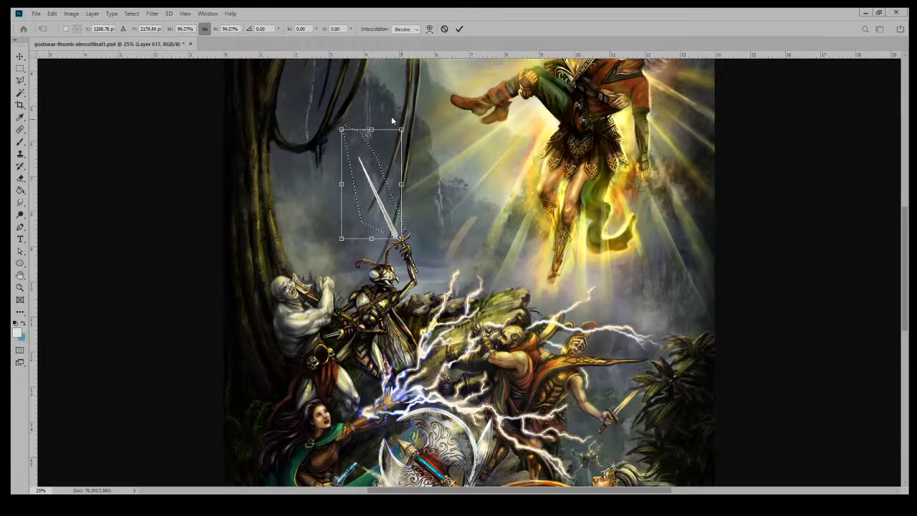
pyautogui.click(25, 59)
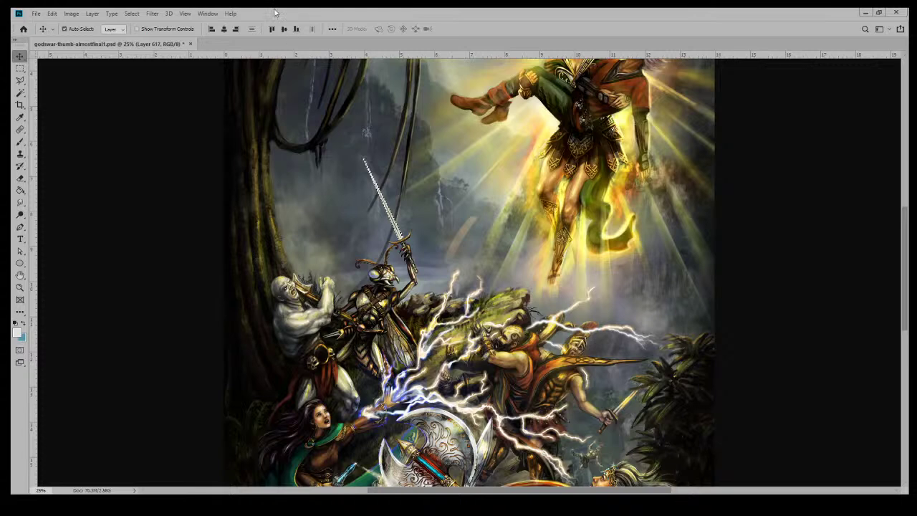
pyautogui.click(131, 13)
pyautogui.click(136, 39)
# Step: Blend the crossguard's edges near the blade's base with the Smudge tool, then return to the brush
pyautogui.click(20, 287)
pyautogui.click(425, 197)
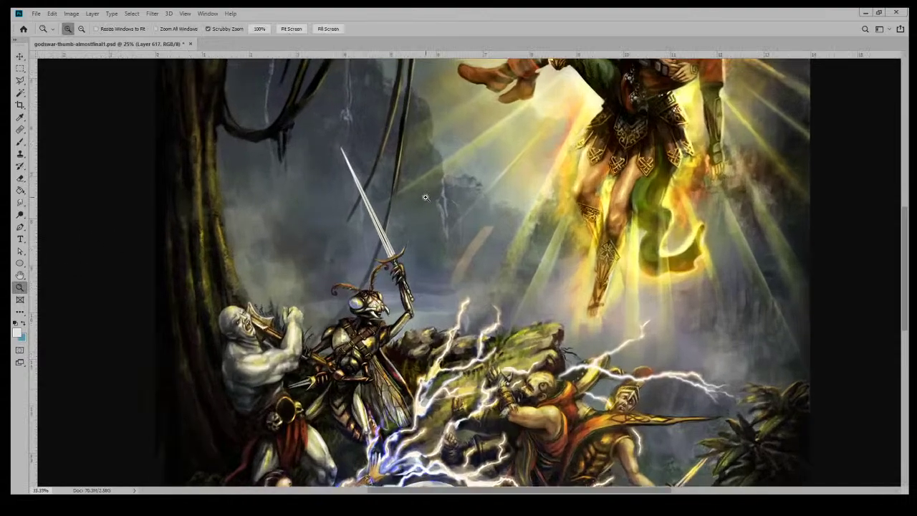
pyautogui.click(371, 203)
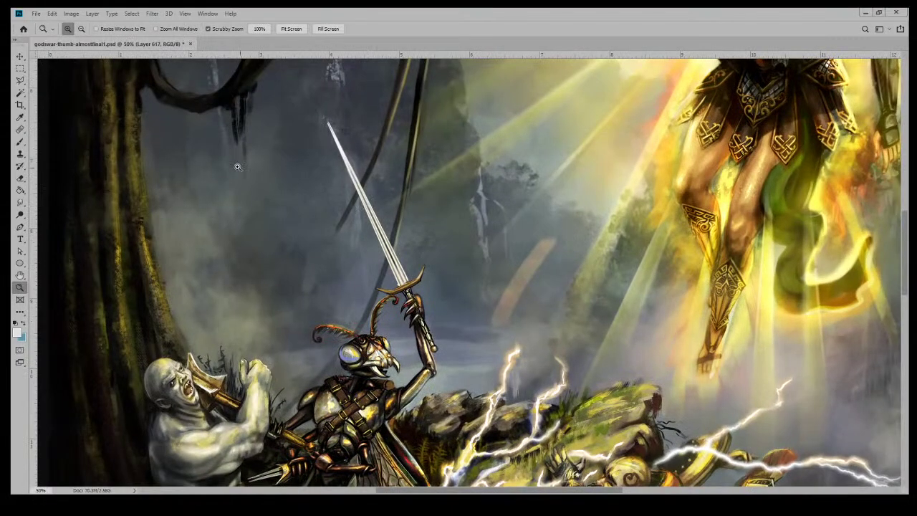
pyautogui.click(20, 202)
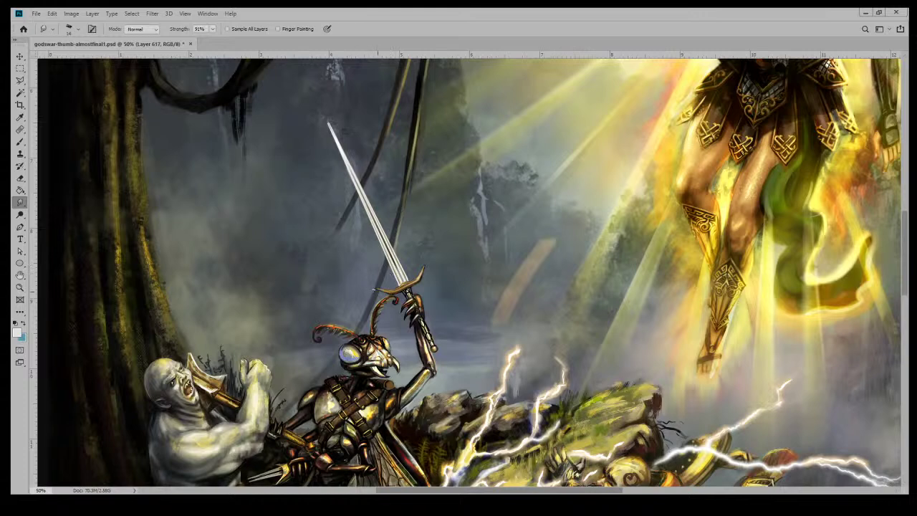
pyautogui.press('b')
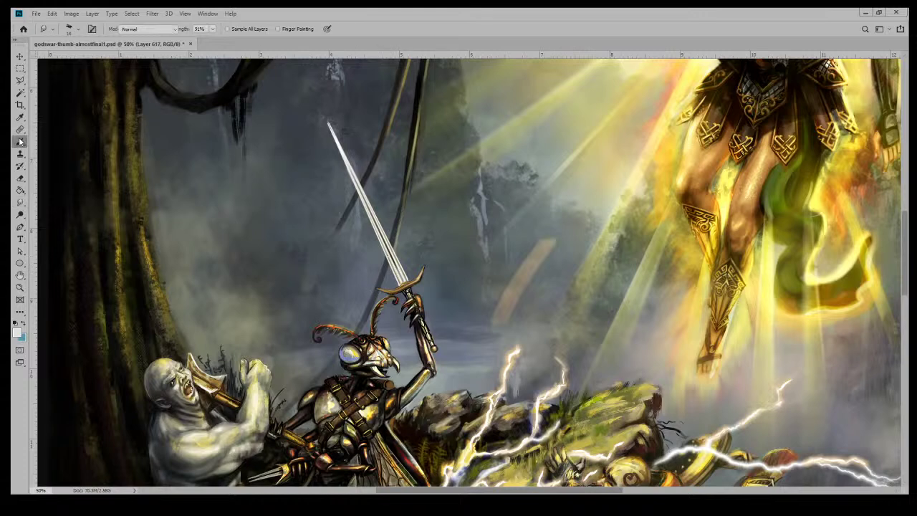
# Step: Darken the area where the blade meets the crossguard with near-black tones sampled from the warrior's head and hand
pyautogui.keyDown('alt'); pyautogui.click(372, 332); pyautogui.keyUp('alt')
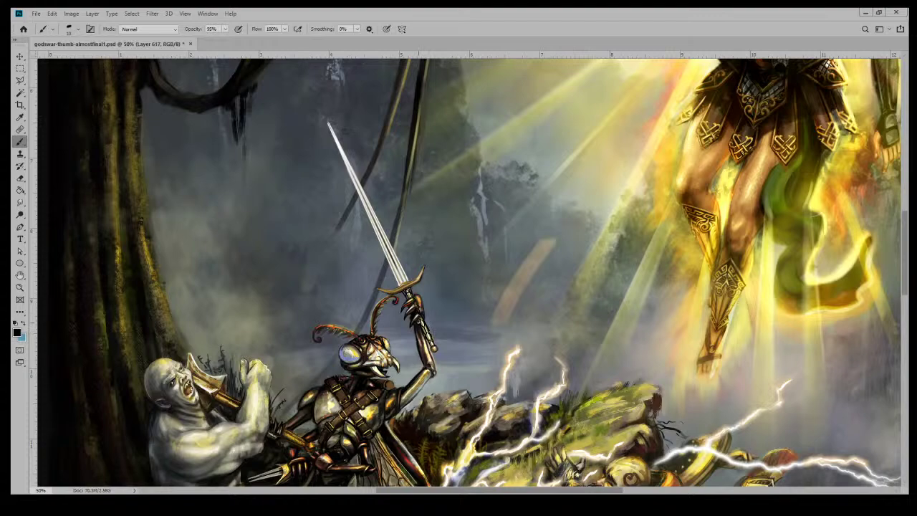
pyautogui.moveTo(449, 332); pyautogui.dragTo(480, 222)
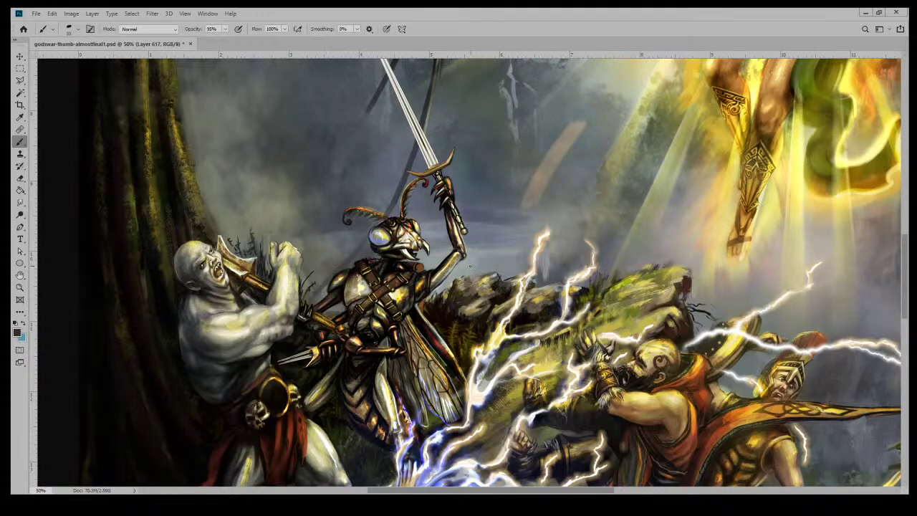
pyautogui.keyDown('alt'); pyautogui.click(447, 193); pyautogui.keyUp('alt')
pyautogui.keyDown('alt'); pyautogui.click(447, 184); pyautogui.keyUp('alt')
pyautogui.click(440, 163)
# Step: Repaint the crossguard's upturned end with gold and dark colours sampled from the hilt and the surrounding background
pyautogui.moveTo(495, 143); pyautogui.dragTo(491, 213)
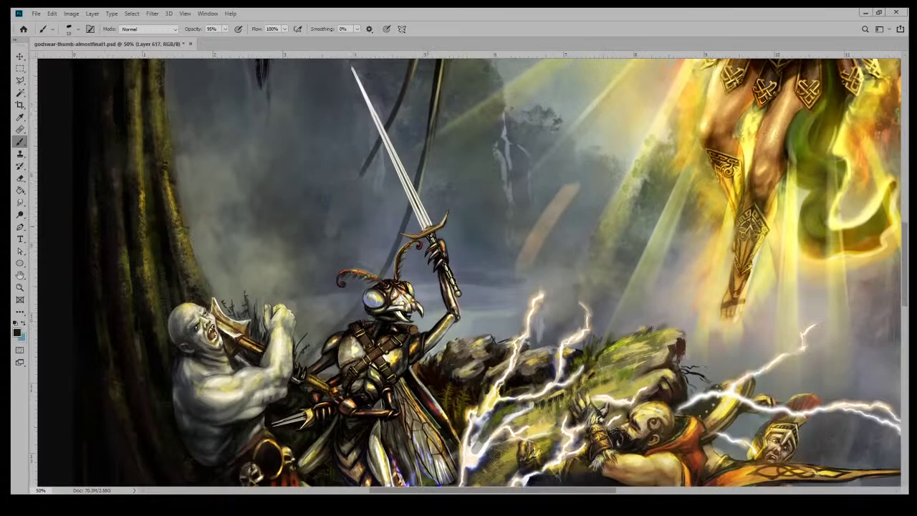
pyautogui.keyDown('alt'); pyautogui.click(446, 219); pyautogui.keyUp('alt')
pyautogui.keyDown('alt'); pyautogui.click(446, 241); pyautogui.keyUp('alt')
pyautogui.keyDown('alt'); pyautogui.click(448, 214); pyautogui.keyUp('alt')
pyautogui.keyDown('alt'); pyautogui.click(443, 248); pyautogui.keyUp('alt')
pyautogui.keyDown('alt'); pyautogui.click(450, 211); pyautogui.keyUp('alt')
# Step: Erase stray paint around the blade and crossguard and touch up the crossguard's outline with black
pyautogui.click(20, 178)
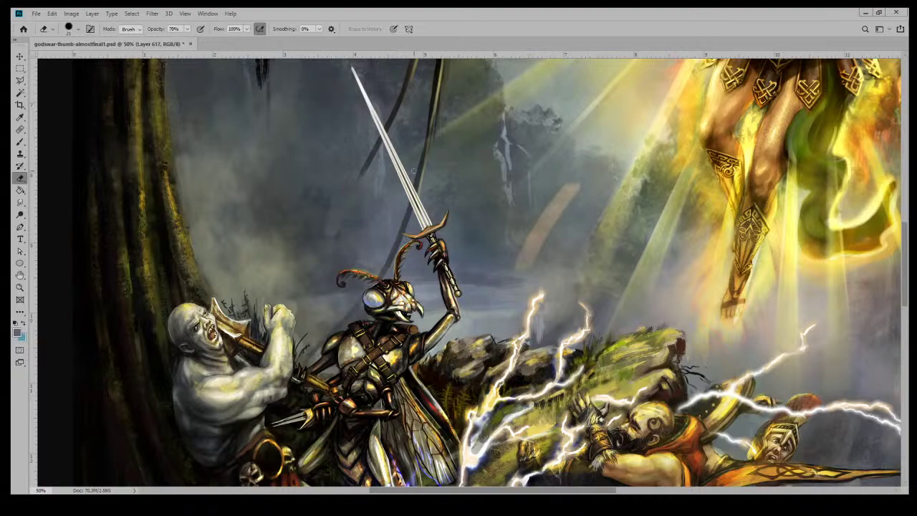
pyautogui.hotkey('ctrl', '-')
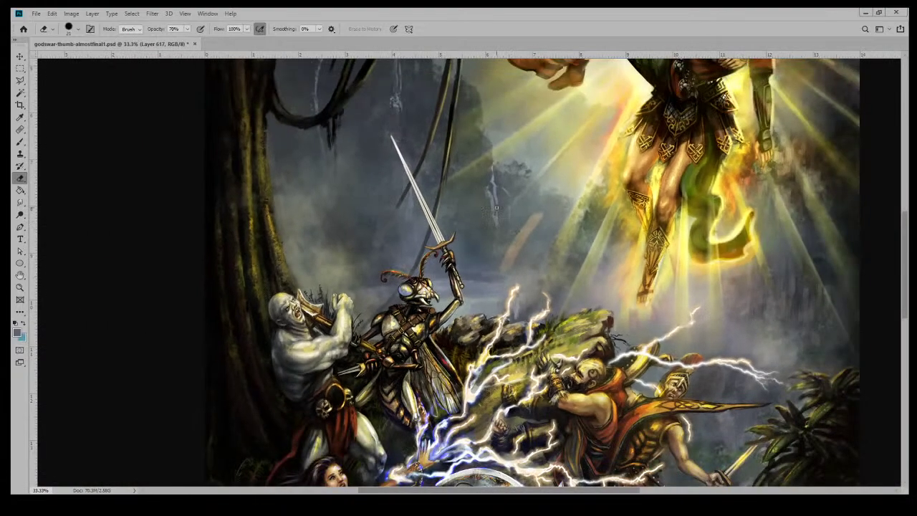
pyautogui.click(20, 141)
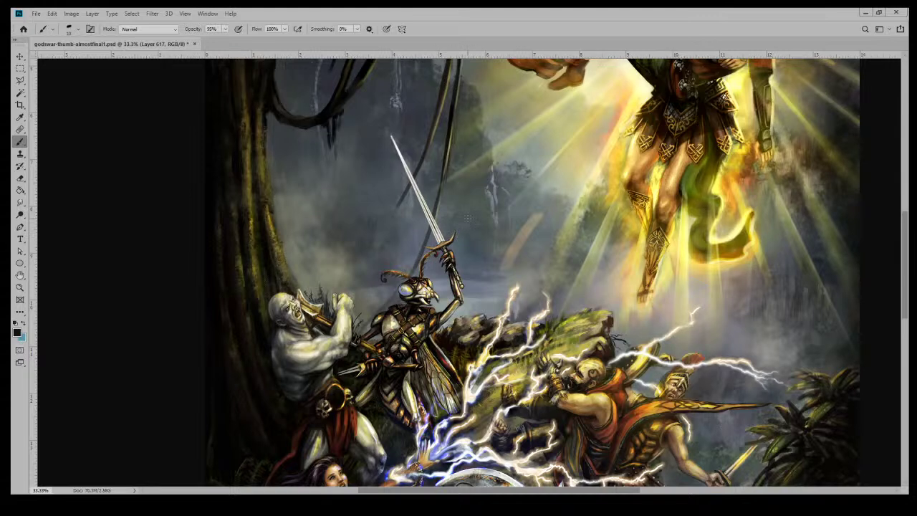
pyautogui.click(20, 178)
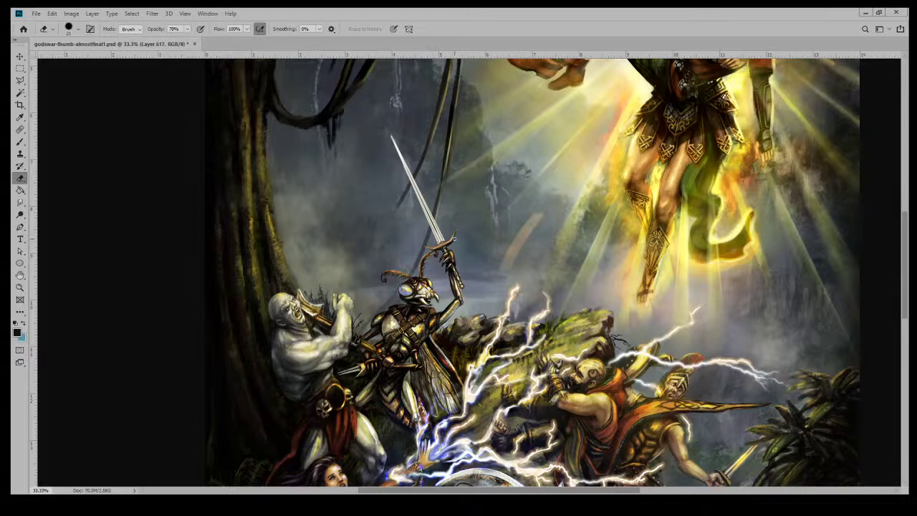
# Step: Retouch the crossguard's underside with dark tones sampled from the hilt and hand, and erase the overspill
pyautogui.click(21, 142)
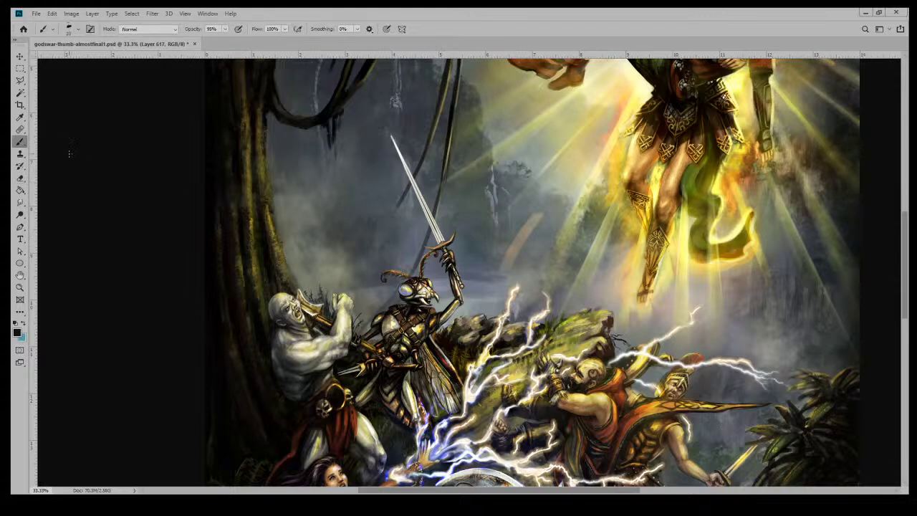
pyautogui.keyDown('alt'); pyautogui.click(447, 241); pyautogui.keyUp('alt')
pyautogui.keyDown('alt'); pyautogui.click(454, 258); pyautogui.keyUp('alt')
pyautogui.click(432, 251)
pyautogui.press('e')
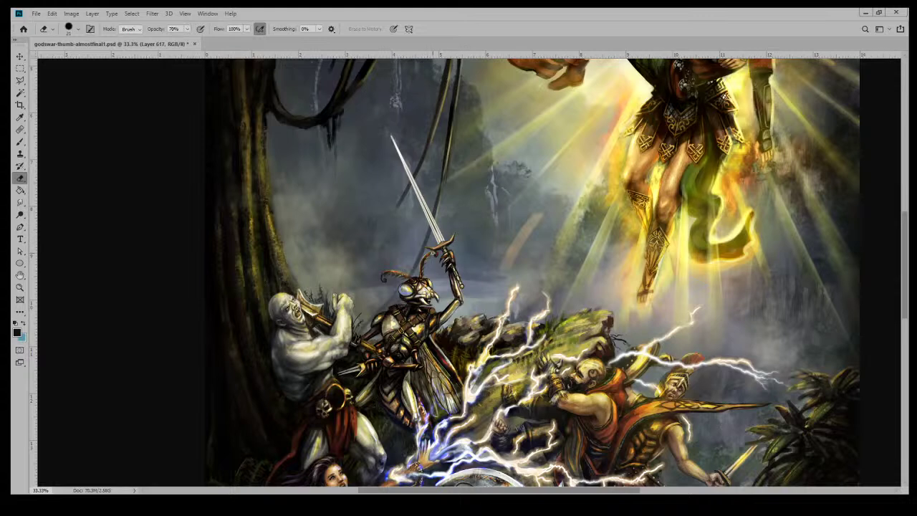
pyautogui.press('b')
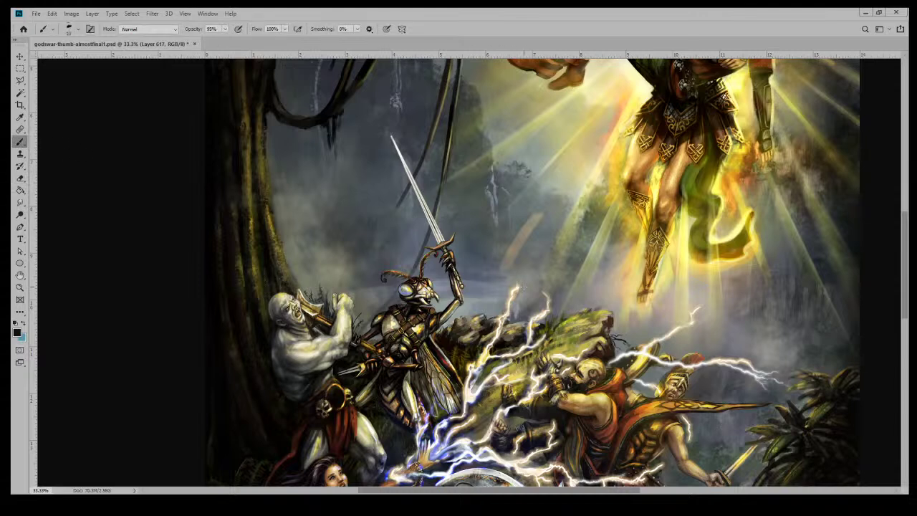
# Step: Retouch the sword's hilt with a tone from the glowing figure's leg armour and black from the warrior's hand
pyautogui.press('x')
pyautogui.keyDown('alt'); pyautogui.click(635, 177); pyautogui.keyUp('alt')
pyautogui.keyDown('alt'); pyautogui.click(458, 258); pyautogui.keyUp('alt')
pyautogui.hotkey('ctrl', 'shift', 'alt', 'n')
pyautogui.click(20, 93)
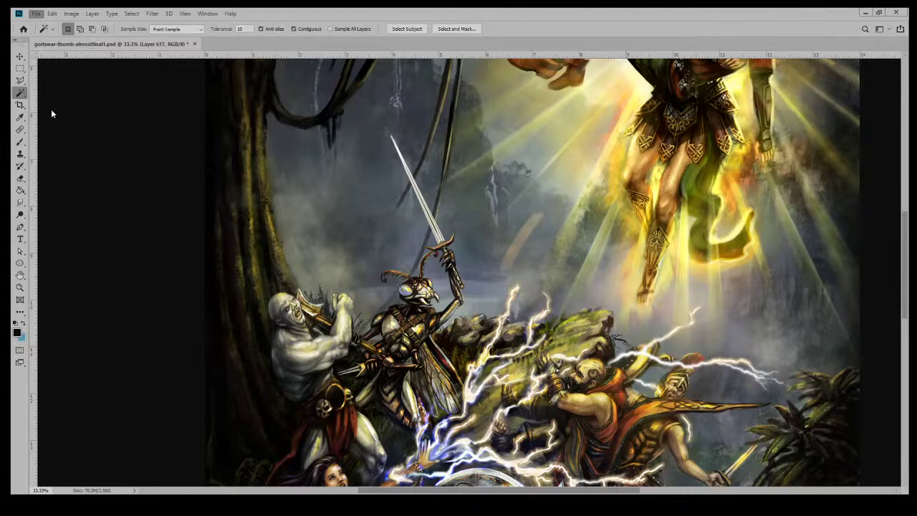
# Step: Save the illustration and paint thin, curved light-grey motion streaks on a new layer beside the insect warrior's raised blade
pyautogui.hotkey('ctrl', 's')
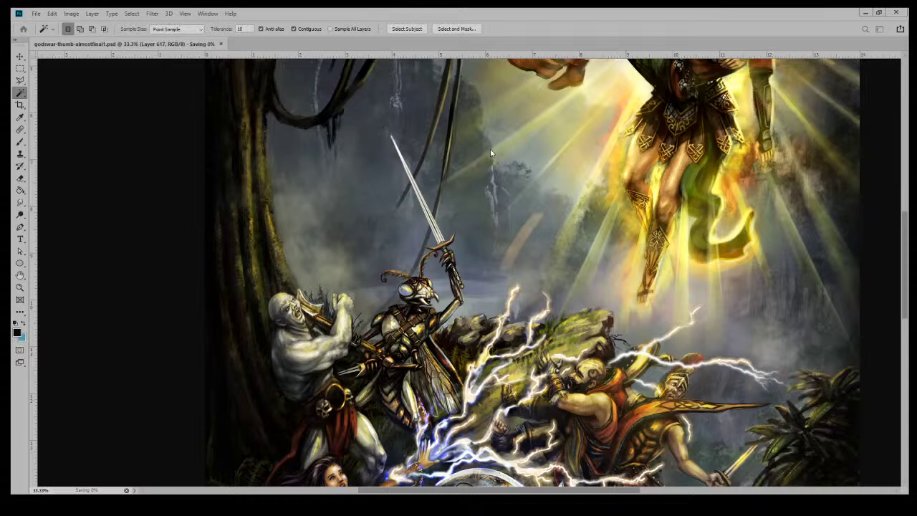
pyautogui.click(20, 142)
pyautogui.hotkey('ctrl', 'shift', 'alt', 'n')
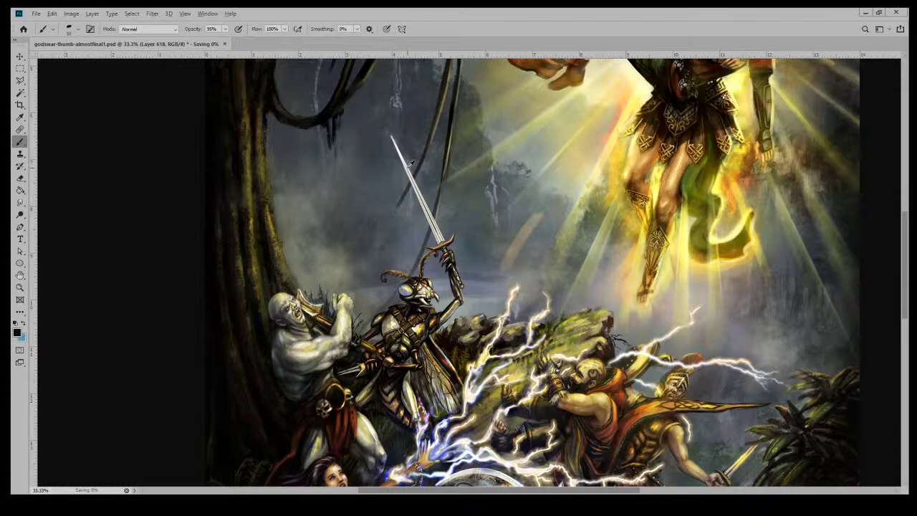
pyautogui.moveTo(393, 138)
pyautogui.mouseDown()
pyautogui.moveTo(372, 259)
pyautogui.moveTo(382, 298)
pyautogui.mouseUp()
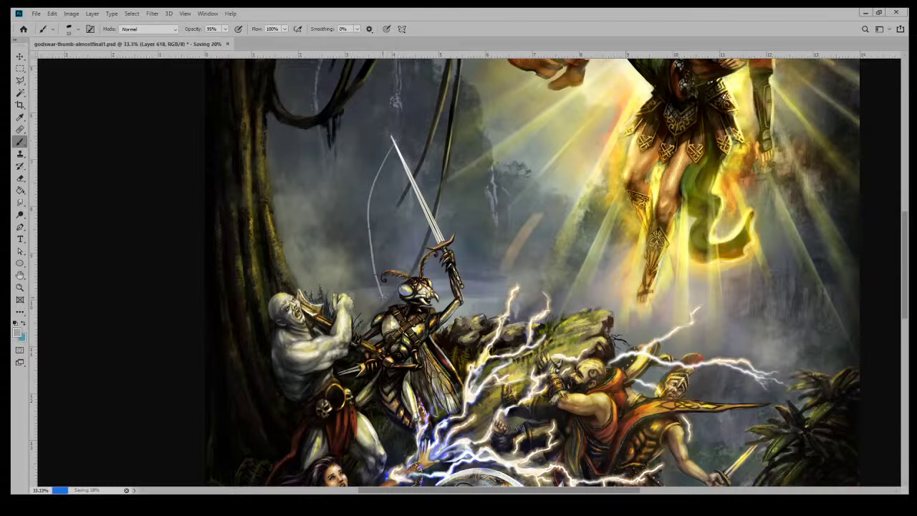
pyautogui.moveTo(403, 164)
pyautogui.mouseDown()
pyautogui.moveTo(389, 250)
pyautogui.moveTo(400, 298)
pyautogui.mouseUp()
pyautogui.moveTo(403, 170); pyautogui.dragTo(387, 228)
pyautogui.moveTo(396, 197)
pyautogui.mouseDown()
pyautogui.moveTo(391, 228)
pyautogui.moveTo(401, 204)
pyautogui.moveTo(409, 266)
pyautogui.mouseUp()
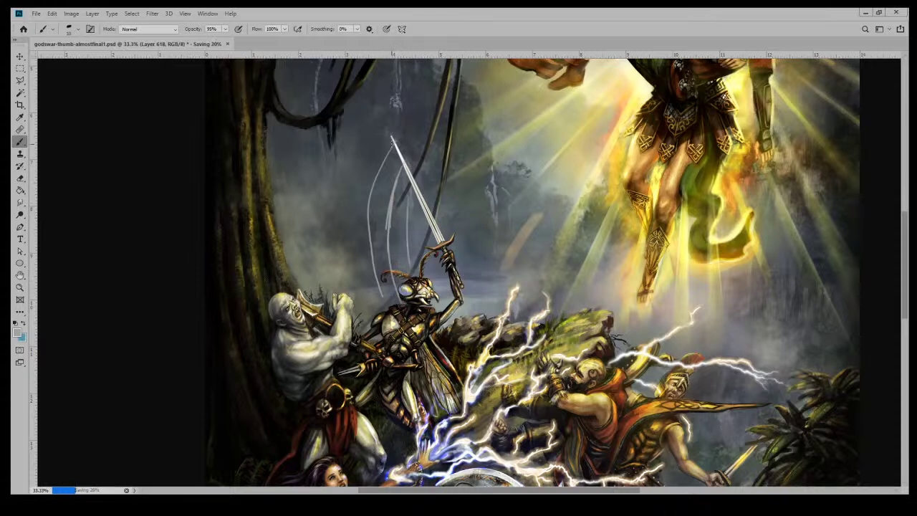
pyautogui.moveTo(392, 142)
pyautogui.mouseDown()
pyautogui.moveTo(372, 182)
pyautogui.moveTo(369, 274)
pyautogui.mouseUp()
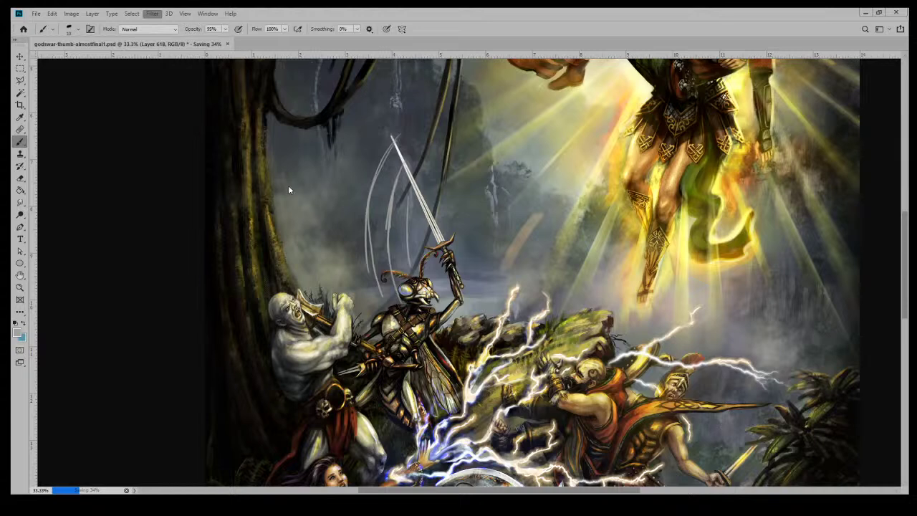
# Step: Soften and fade the motion streaks so they blend into the misty background beside the blade
pyautogui.press('h')
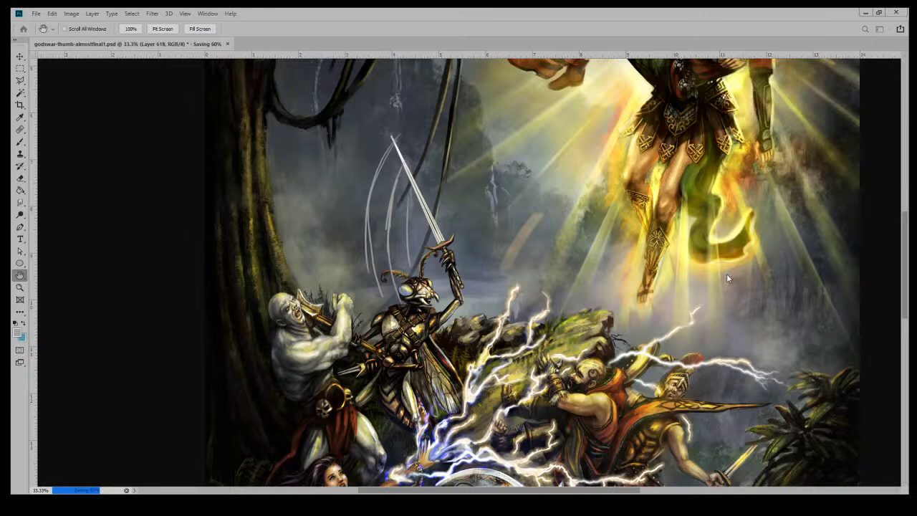
pyautogui.hotkey('ctrl', 'z')
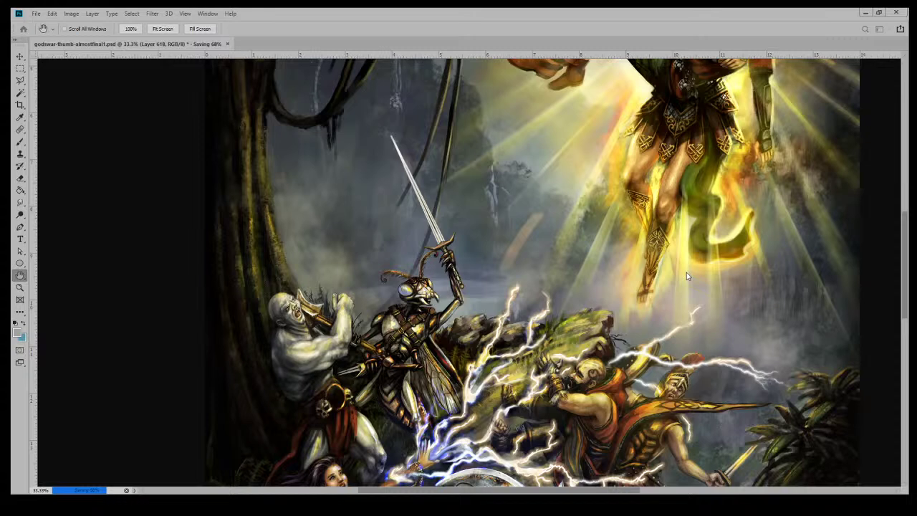
pyautogui.hotkey('ctrl', 'shift', 'z')
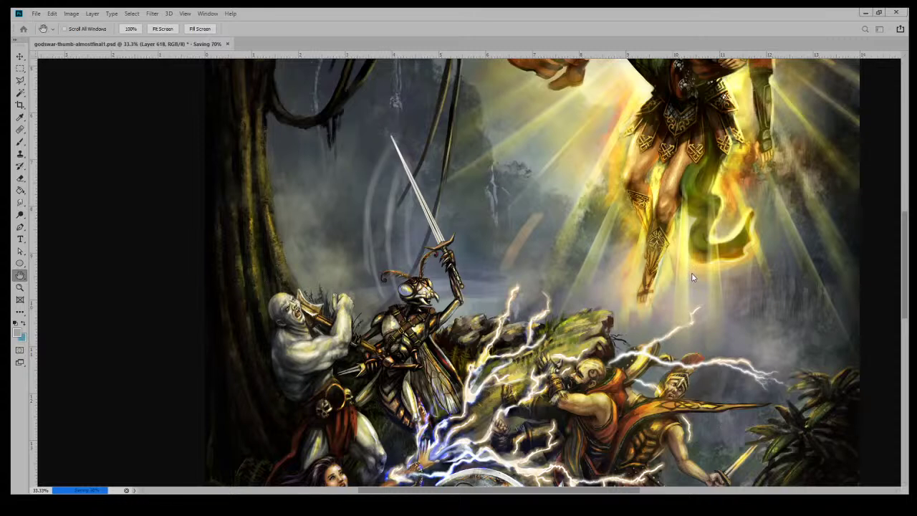
pyautogui.hotkey('ctrl', 'z')
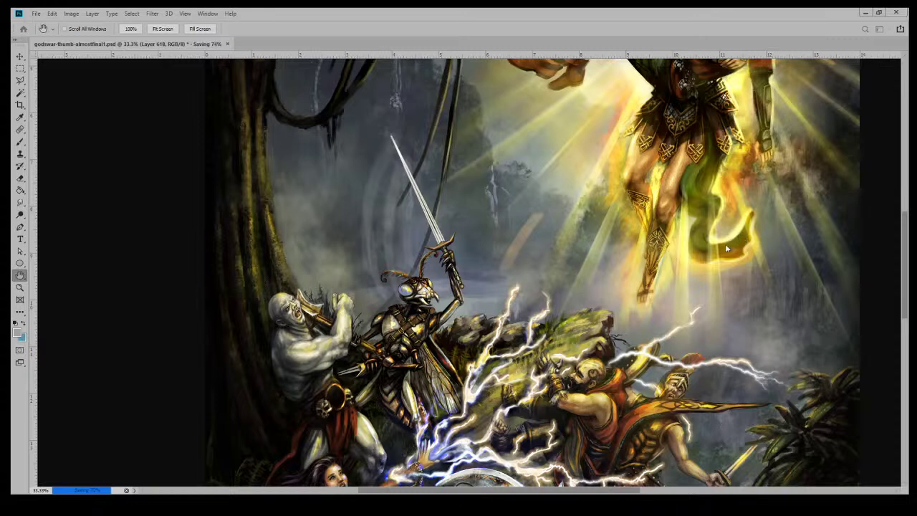
pyautogui.hotkey('ctrl', 'shift', 'z')
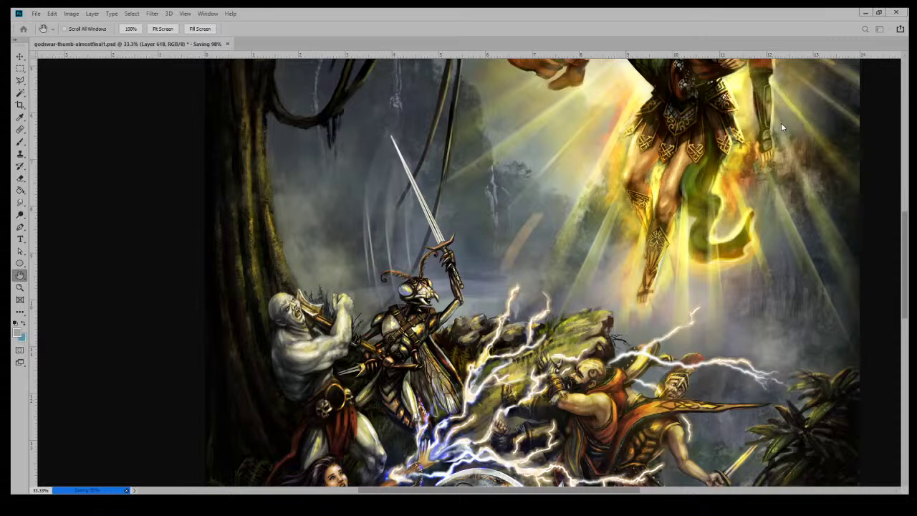
pyautogui.press('b')
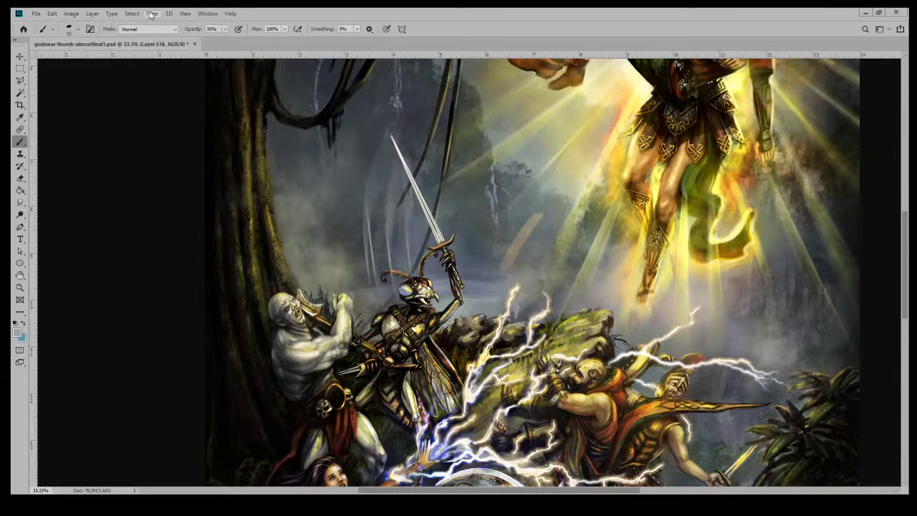
# Step: Distort the motion streaks with a filter inside a rectangular selection around the insect warrior and sword, and clear the selection
pyautogui.click(20, 68)
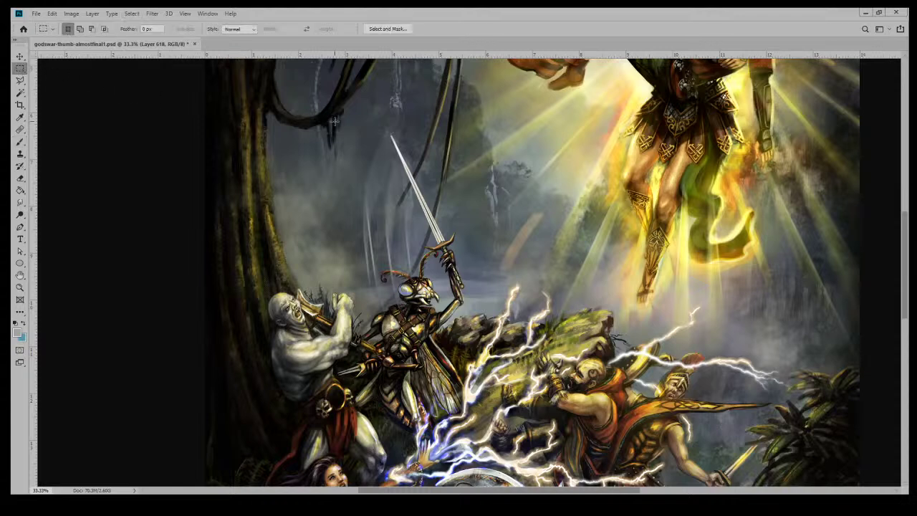
pyautogui.moveTo(315, 100); pyautogui.dragTo(508, 394)
pyautogui.click(157, 14)
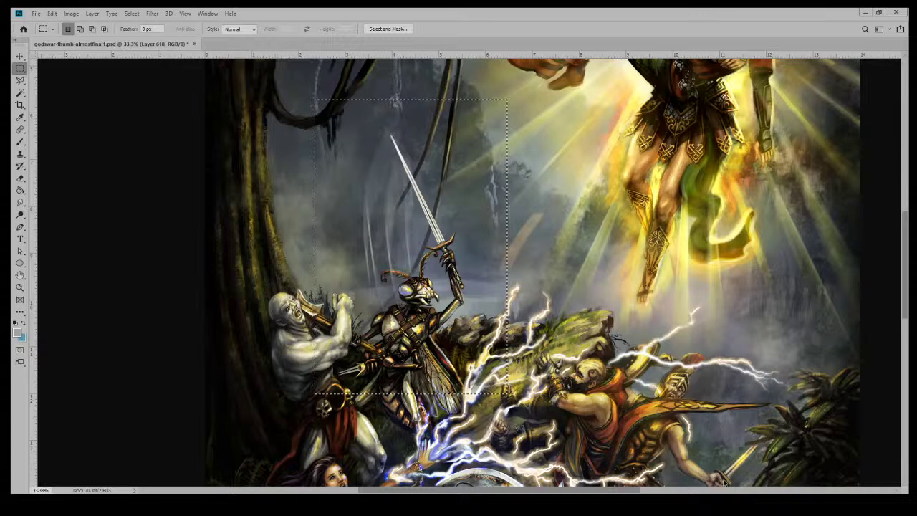
pyautogui.hotkey('ctrl', 'z')
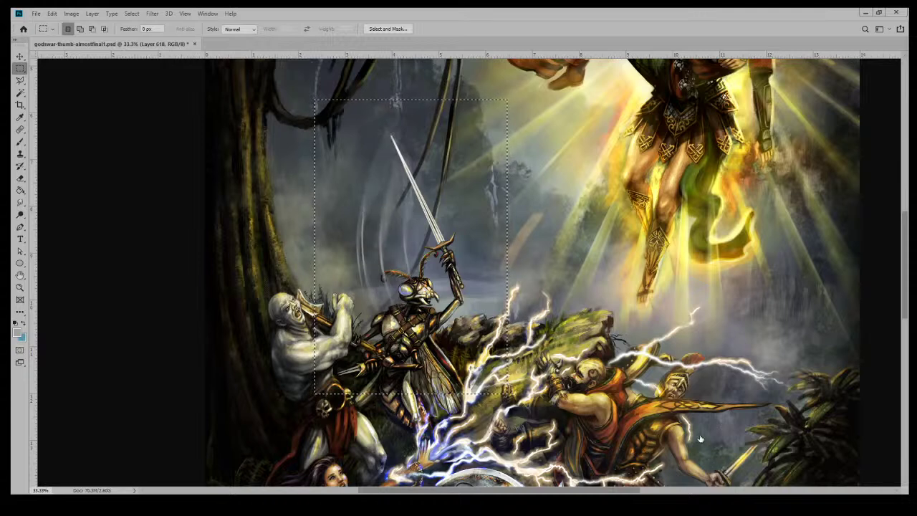
pyautogui.hotkey('ctrl', 'd')
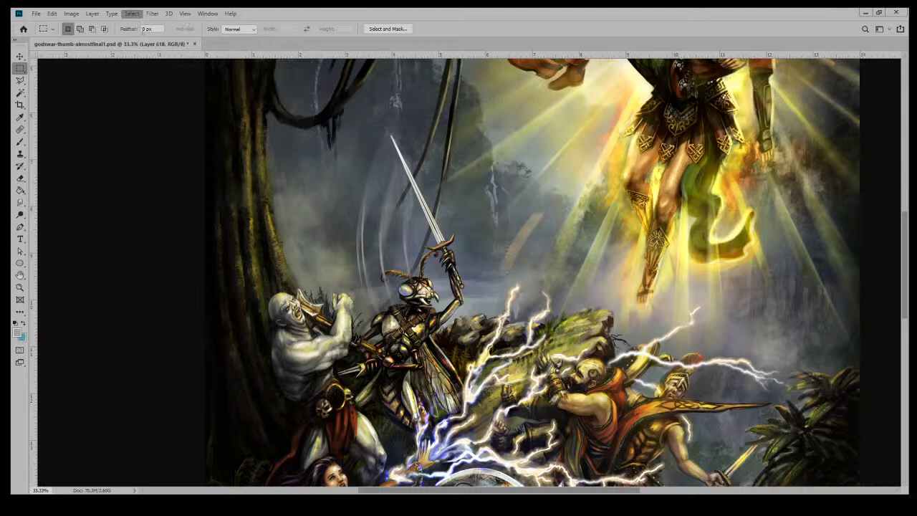
# Step: Enlarge the brush and paint yellow sampled from the glowing figure's light over the middle of the sword's blade on a new layer
pyautogui.hotkey('ctrl', '-')
pyautogui.hotkey('ctrl', '-')
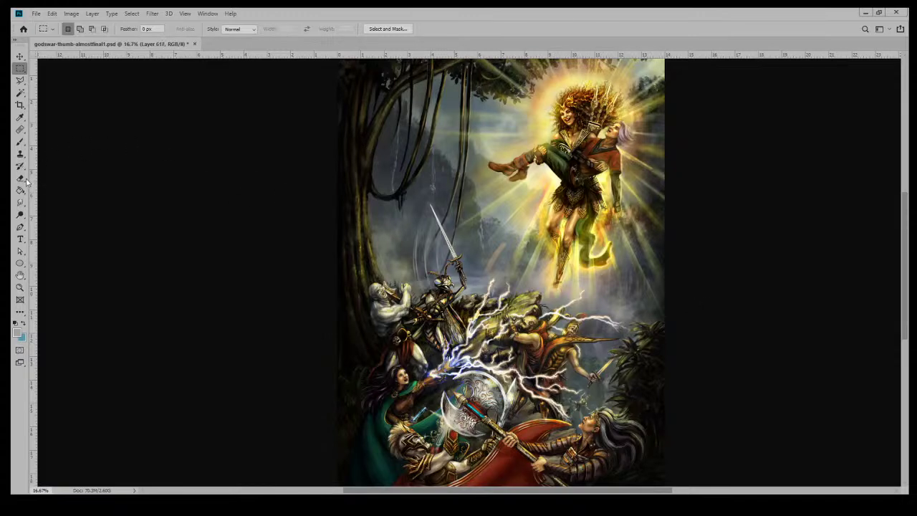
pyautogui.click(20, 142)
pyautogui.click(20, 214)
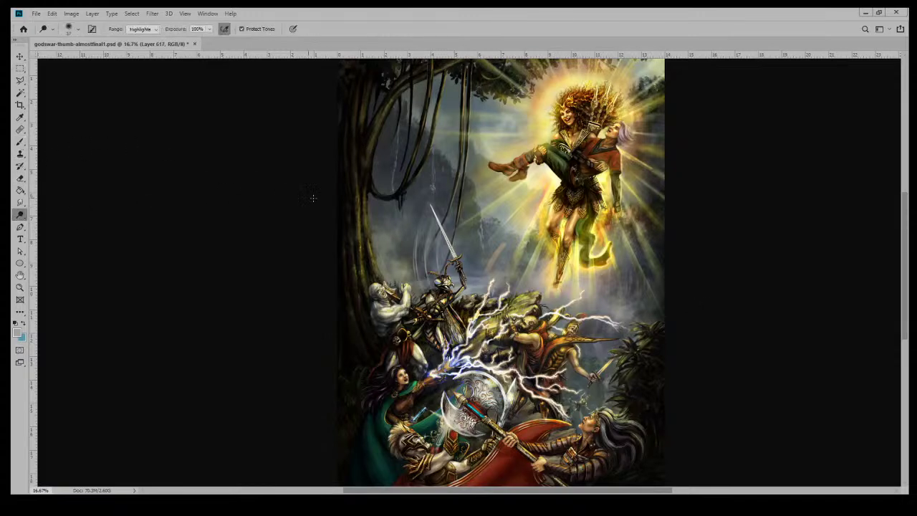
pyautogui.press(']')
pyautogui.press(']')
pyautogui.press(']')
pyautogui.press(']')
pyautogui.click(20, 142)
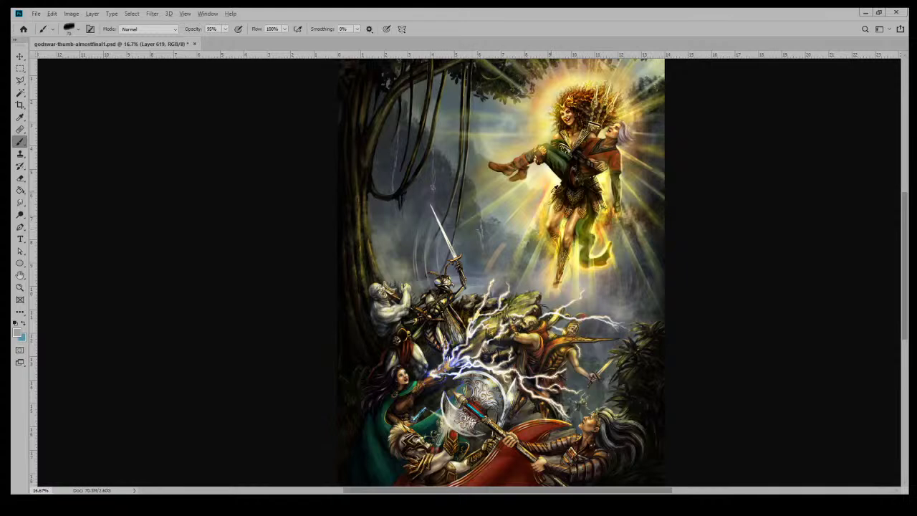
pyautogui.moveTo(549, 195); pyautogui.dragTo(546, 215)
pyautogui.moveTo(450, 245)
pyautogui.mouseDown()
pyautogui.moveTo(438, 225)
pyautogui.moveTo(446, 231)
pyautogui.mouseUp()
pyautogui.hotkey('ctrl', 'z')
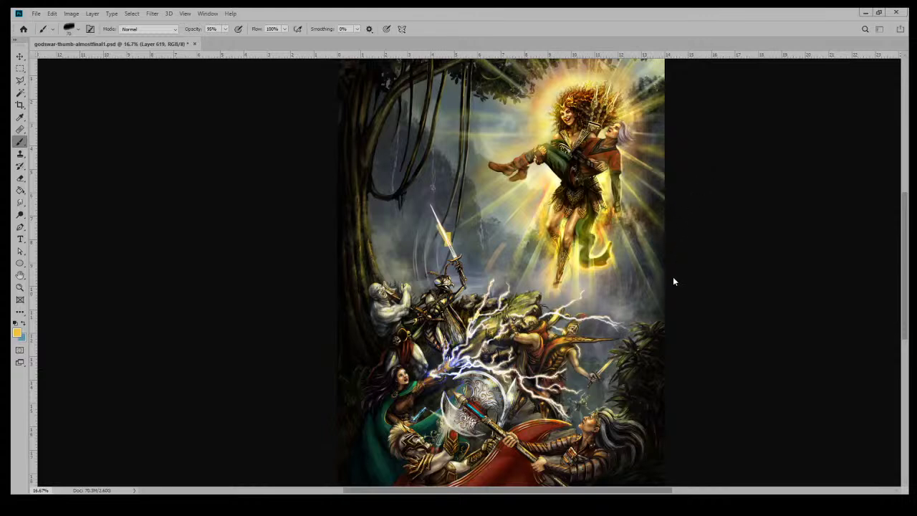